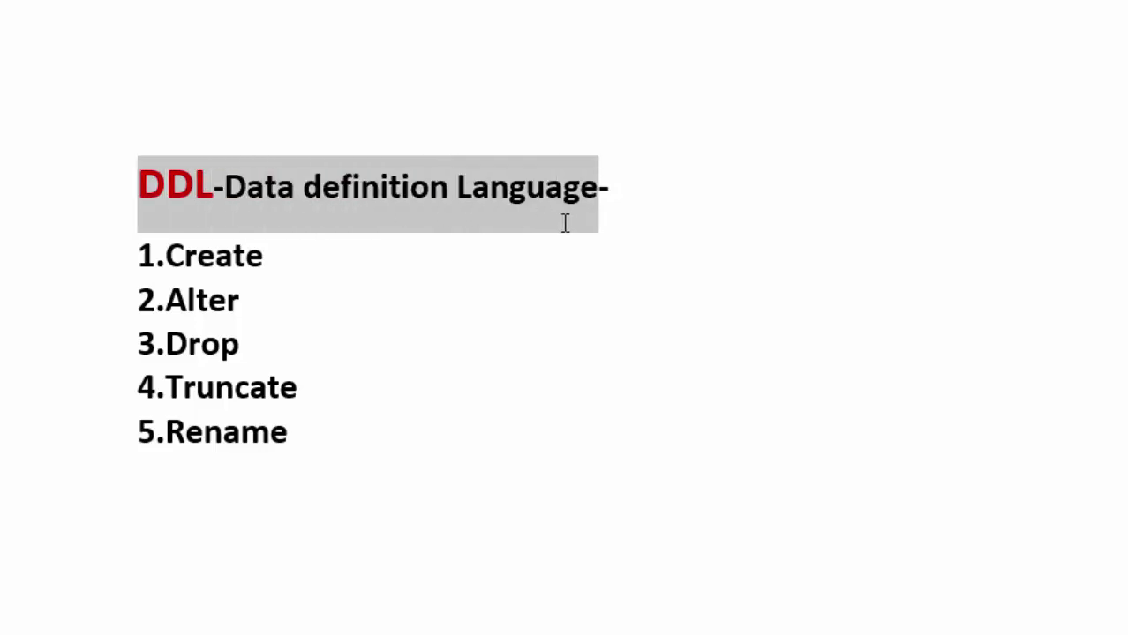
- Select the DDL heading in the Word notes, then select the '1.Create' line
drag(139, 185, 599, 233)
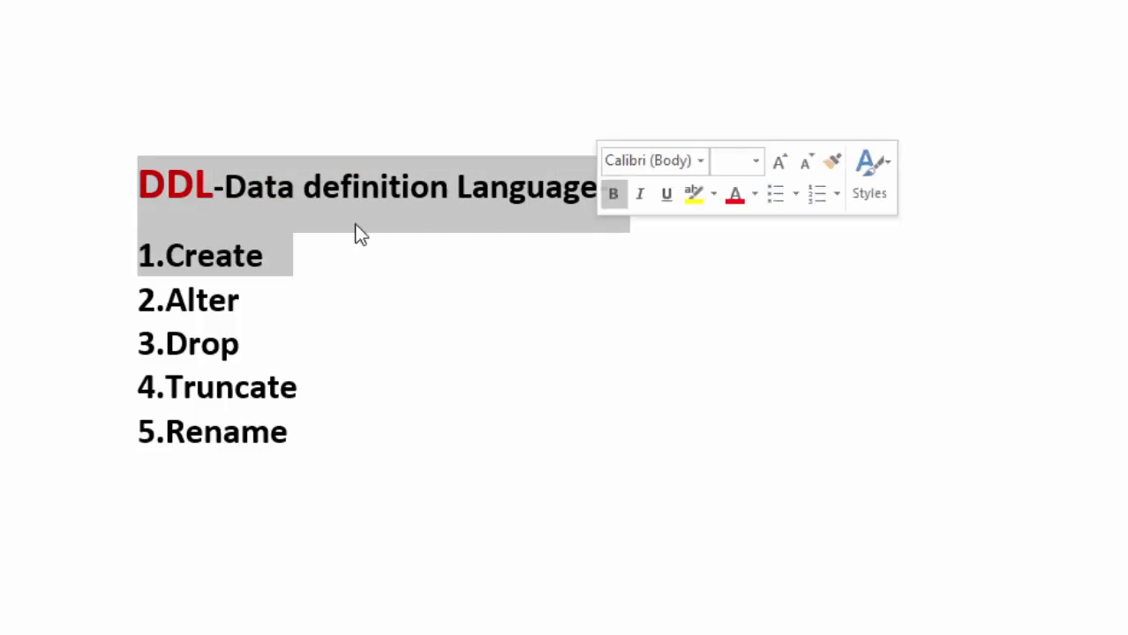
click(140, 260)
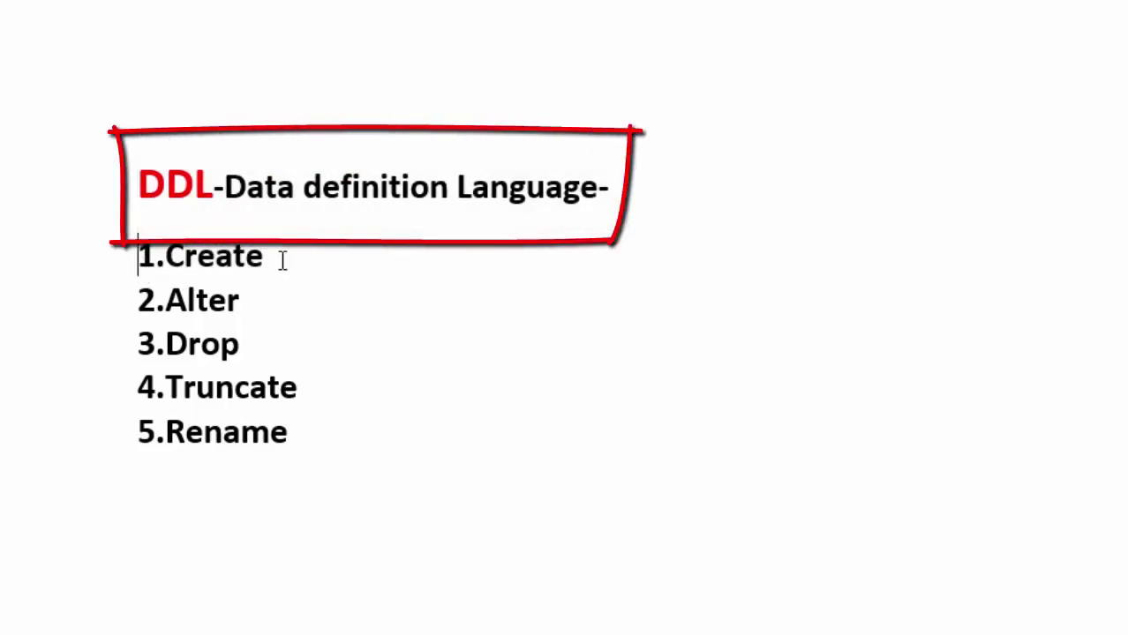
drag(266, 256, 141, 256)
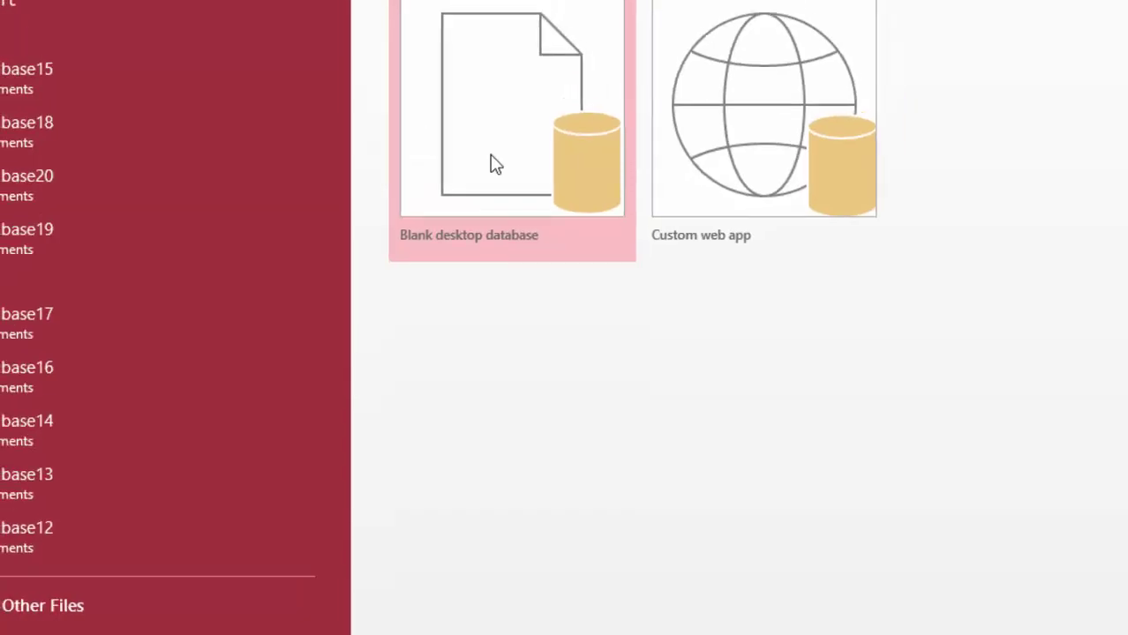
- Create a blank desktop database named Database21
click(471, 236)
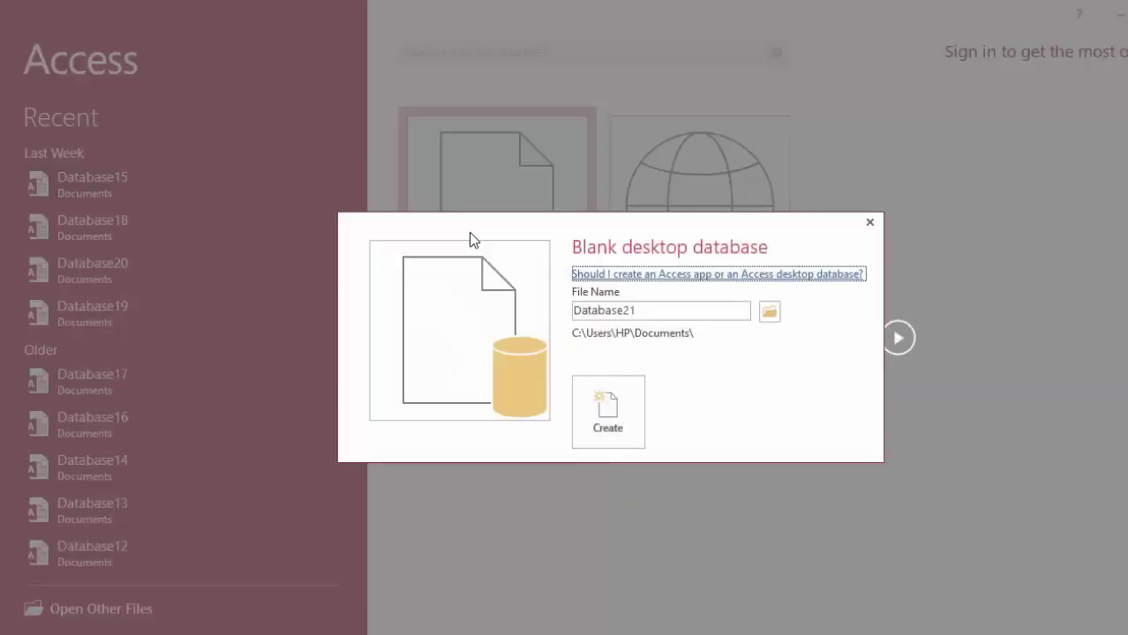
click(605, 404)
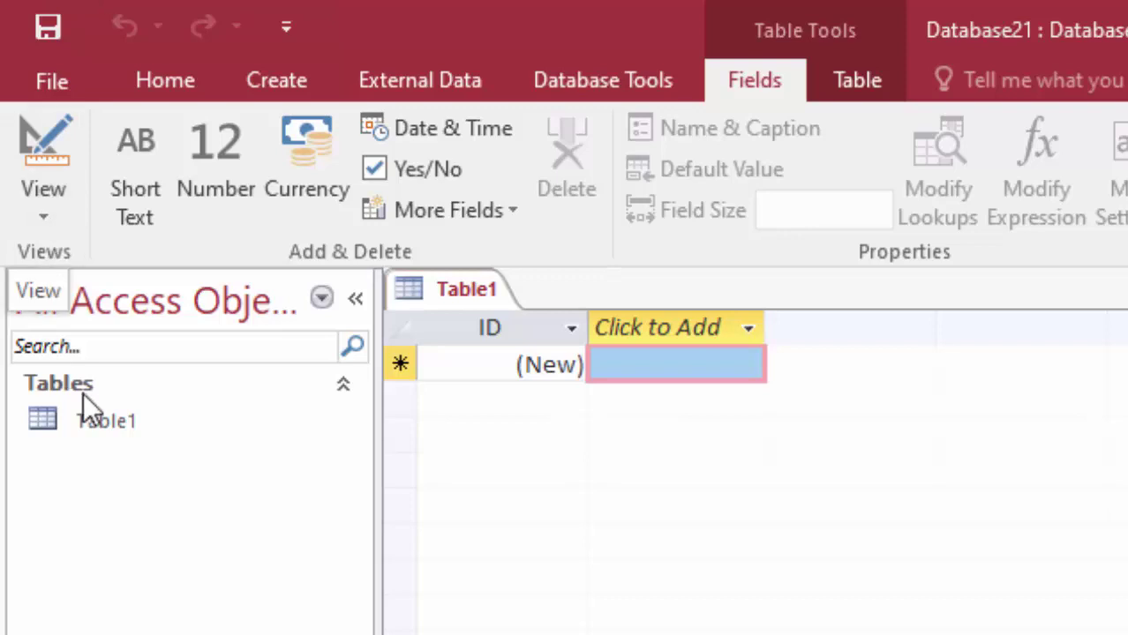
- Start Query1 in Query Design with no tables and delete the default 'SELECT;' in SQL view
click(277, 82)
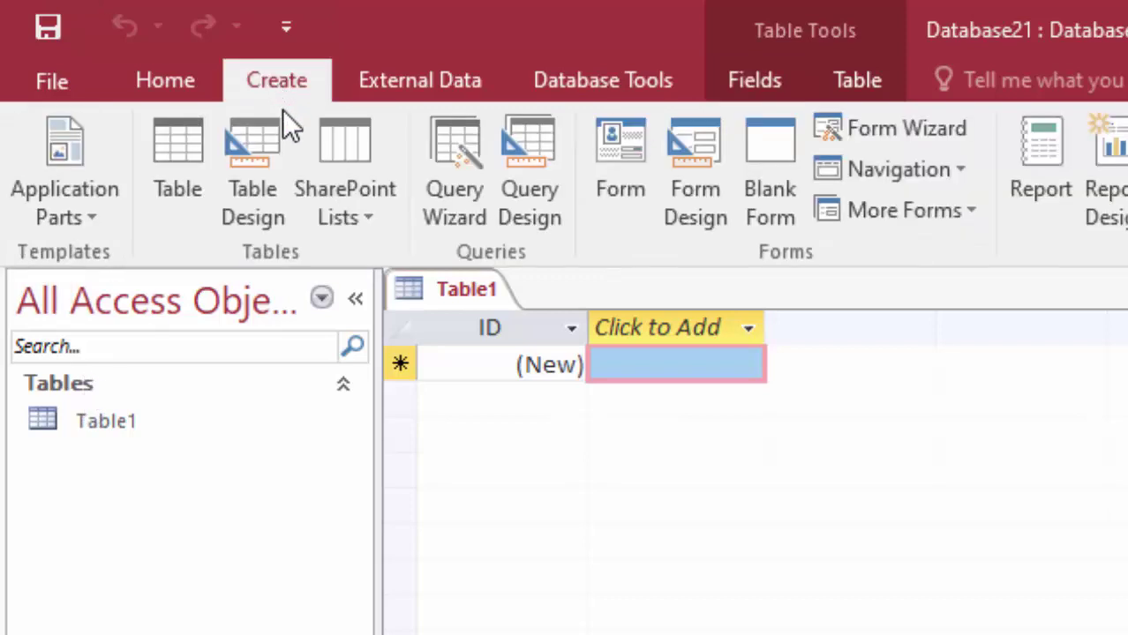
click(542, 133)
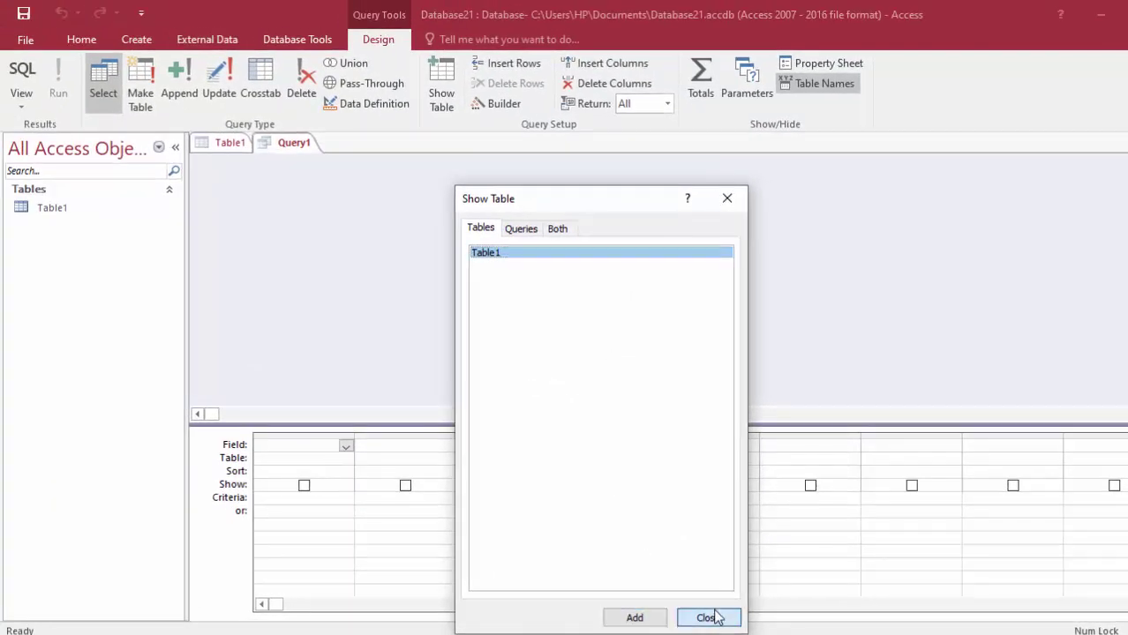
click(691, 616)
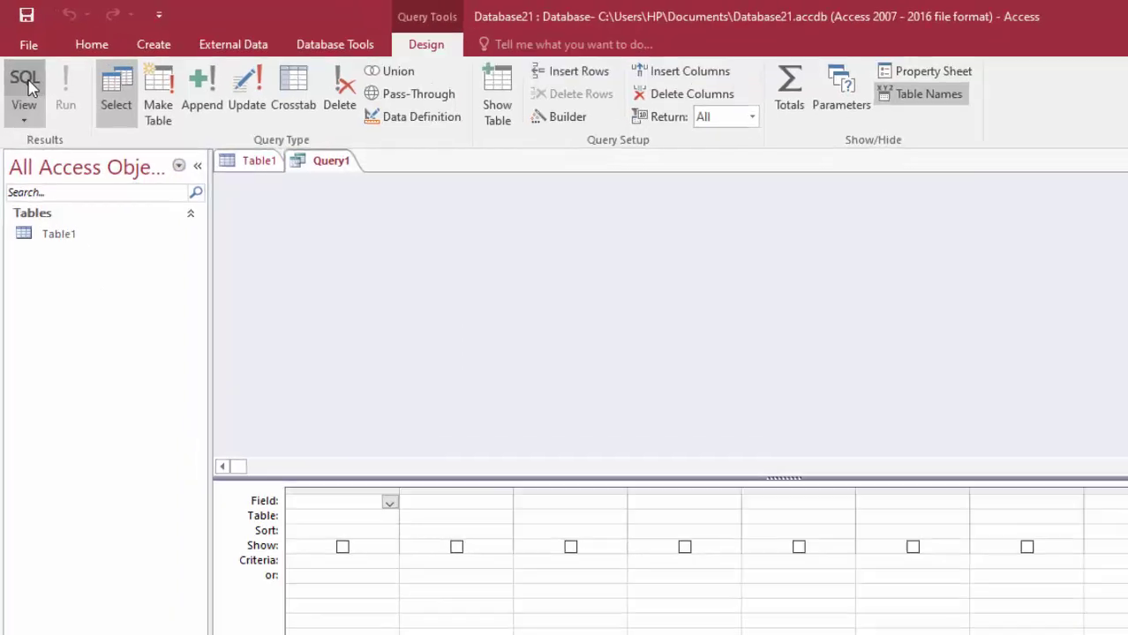
click(27, 84)
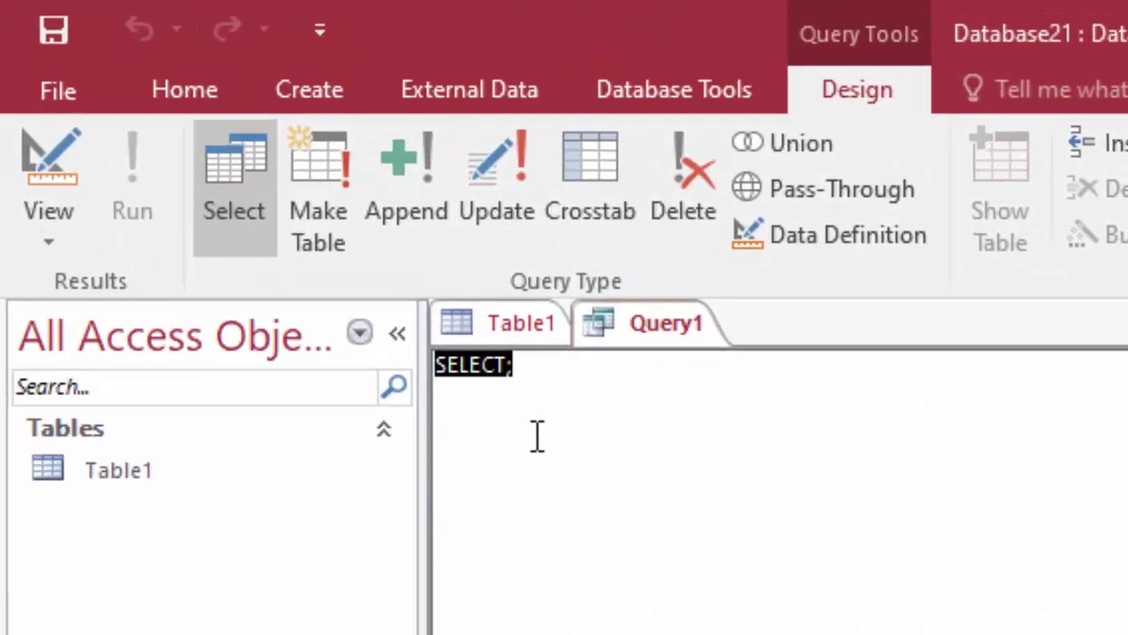
key(Delete)
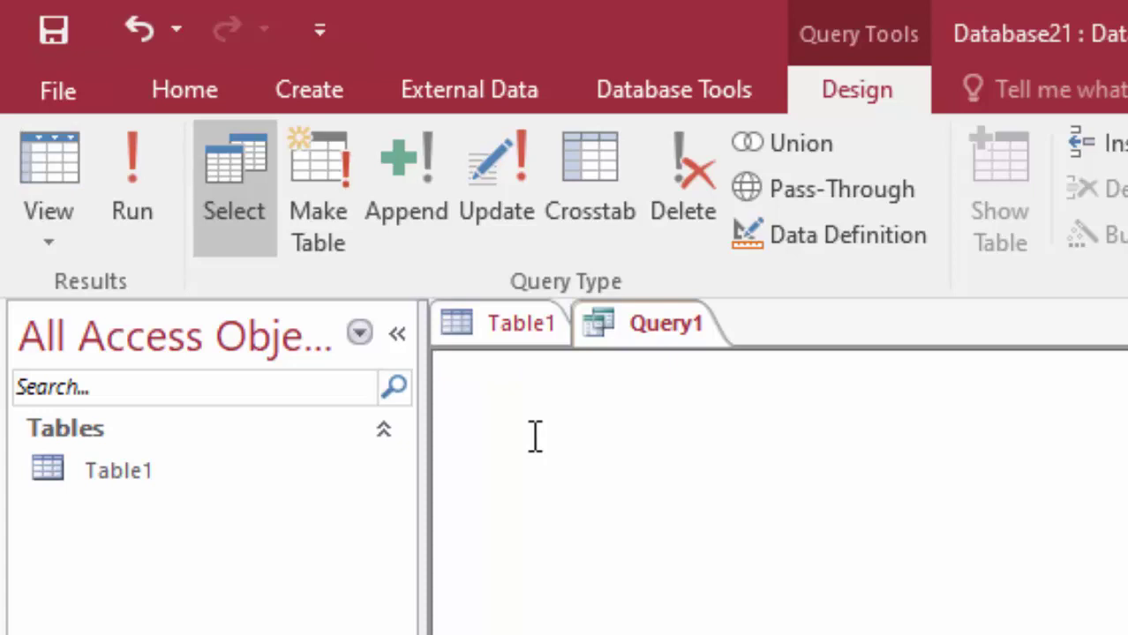
- Type 'create table mytable(' as the first line of the SQL
text(creat)
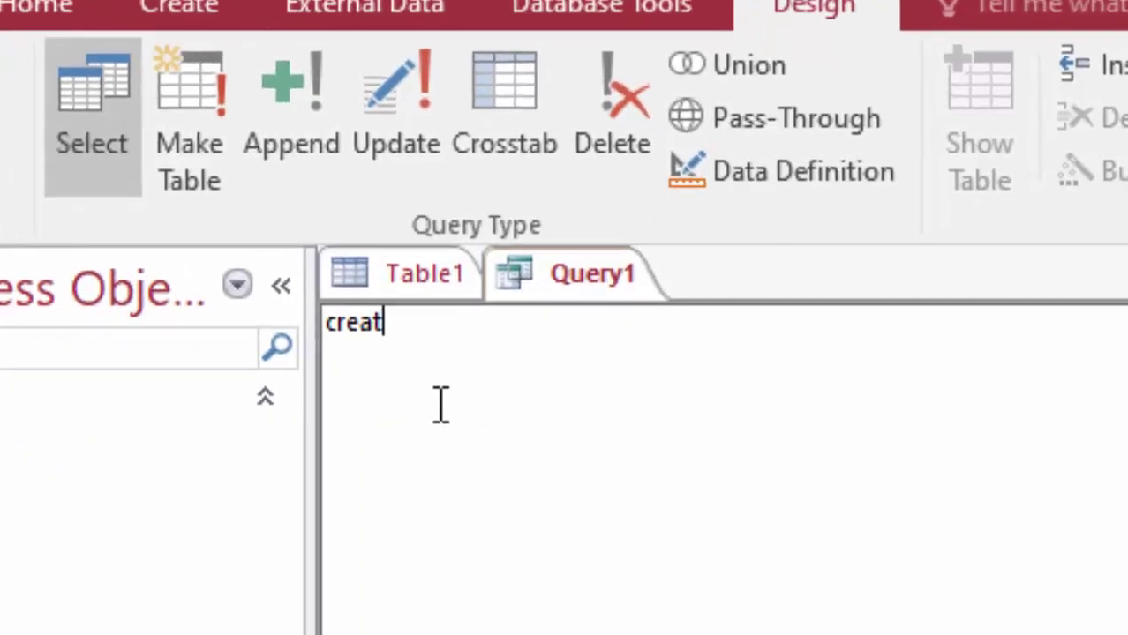
text(e)
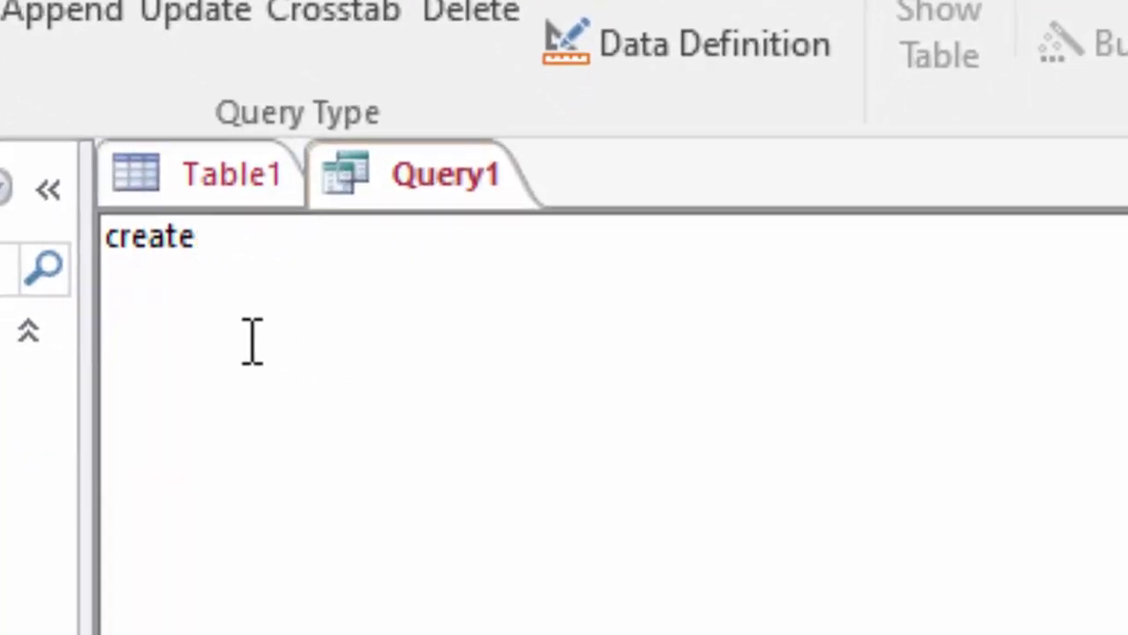
text( tab)
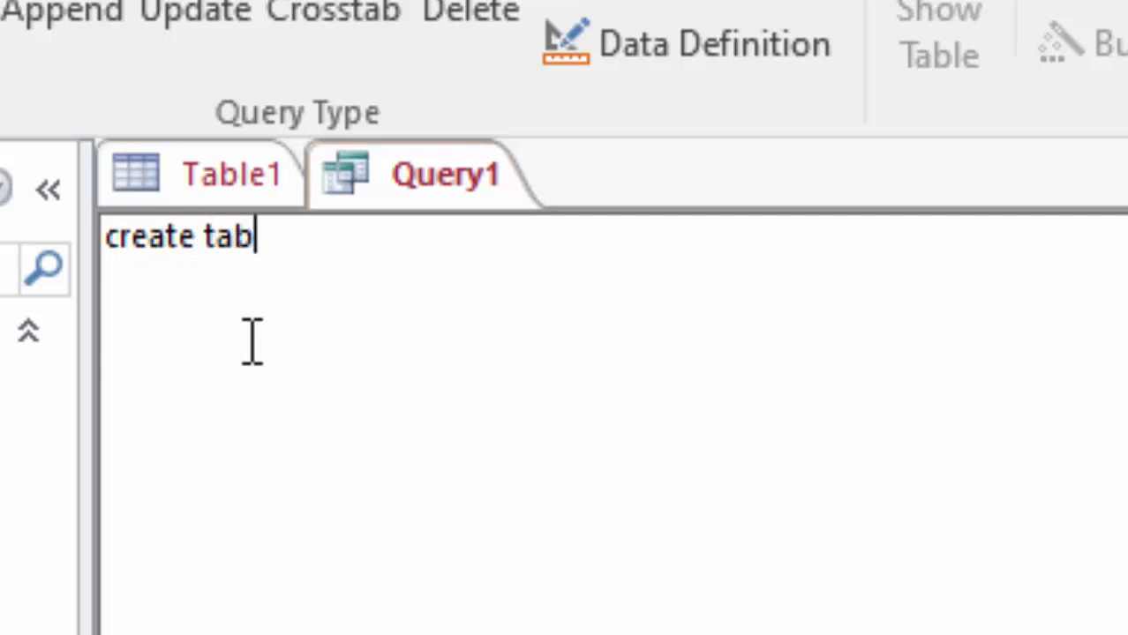
text(le )
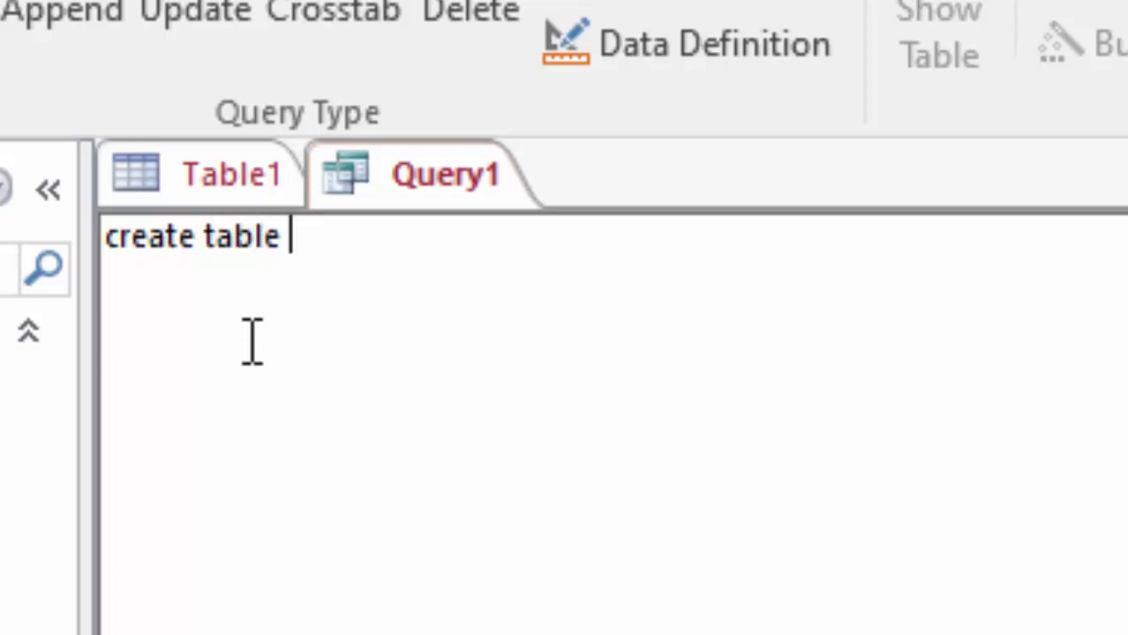
text(myt)
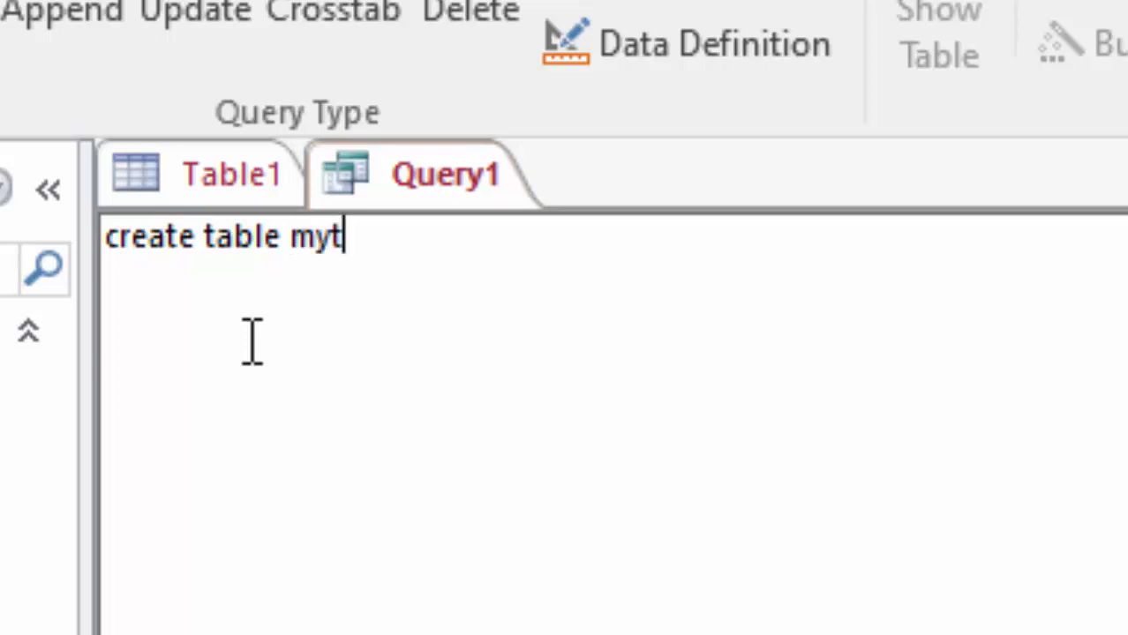
text(b)
key(BackSpace)
text(ab)
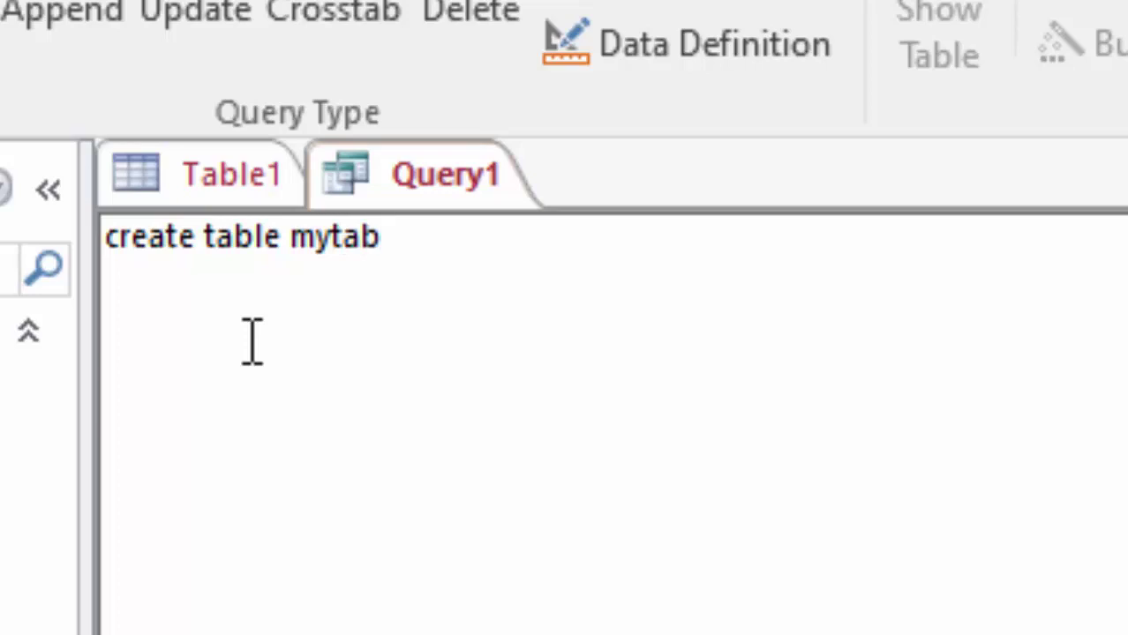
text(le)
text(()
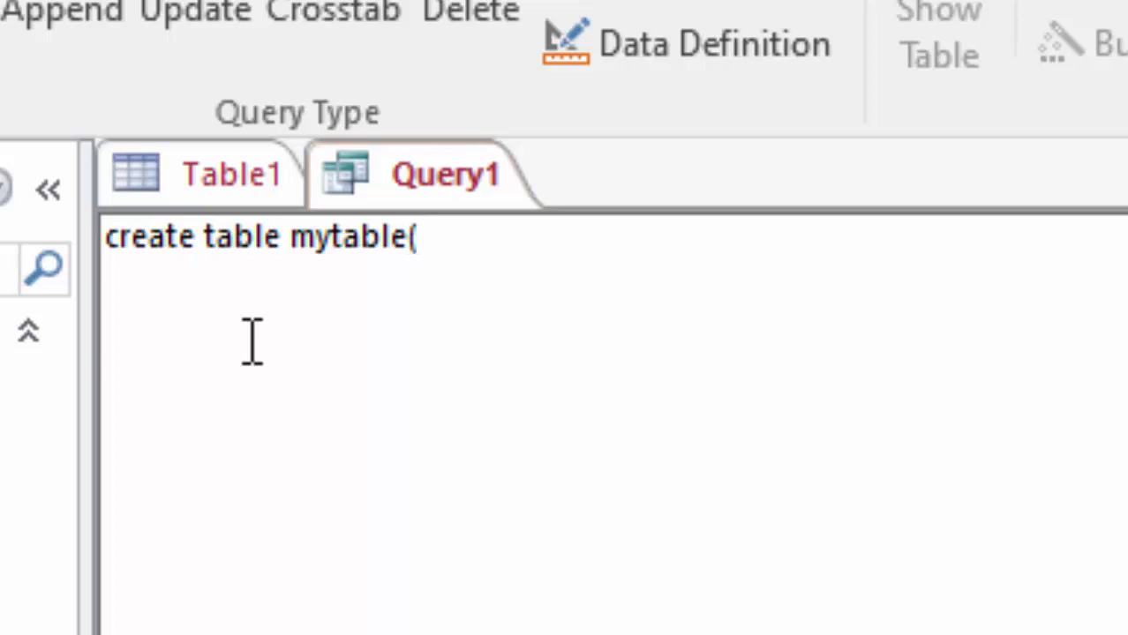
key(Return)
- Add the column line 'Roll_number int primary key' beneath it
text(R)
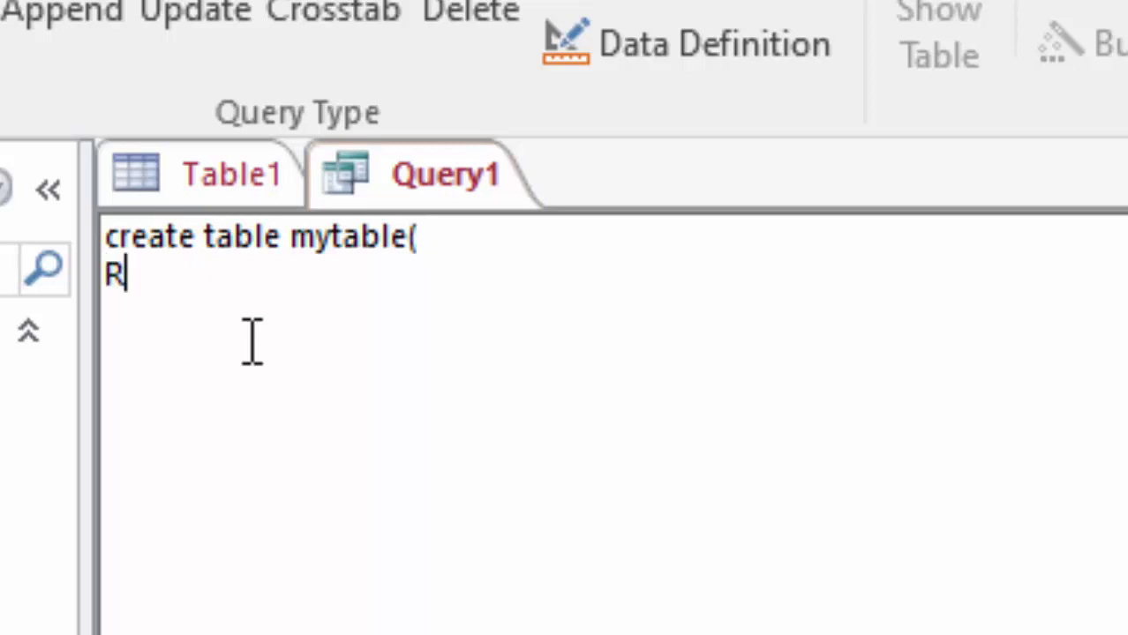
text(oll)
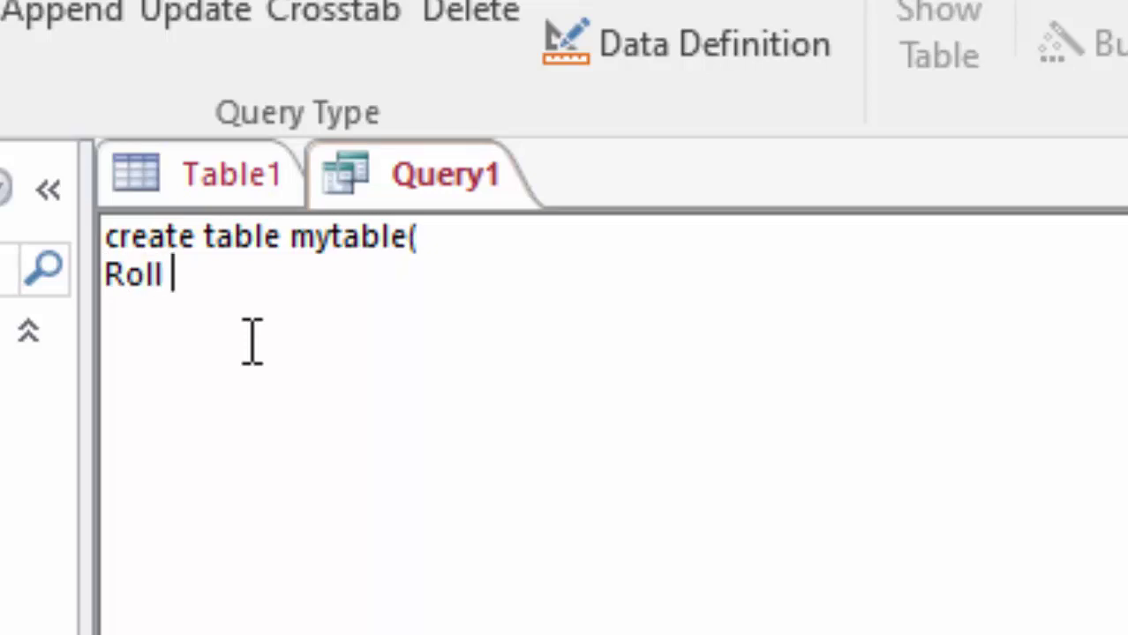
key(BackSpace)
text(_)
text(numbe)
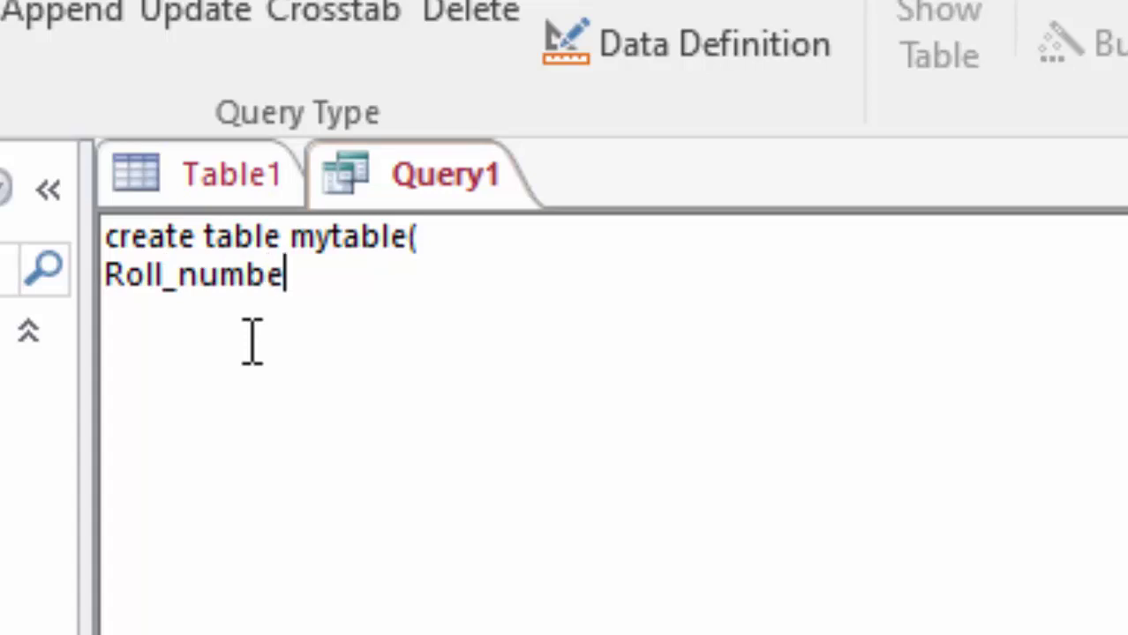
text(r)
text( int)
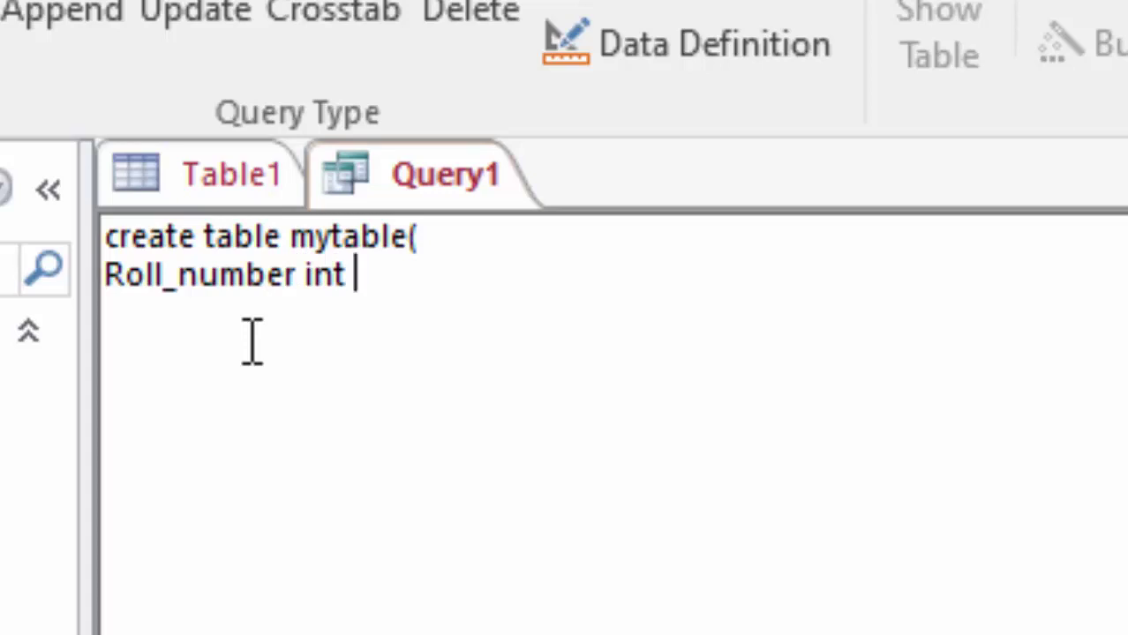
text(p)
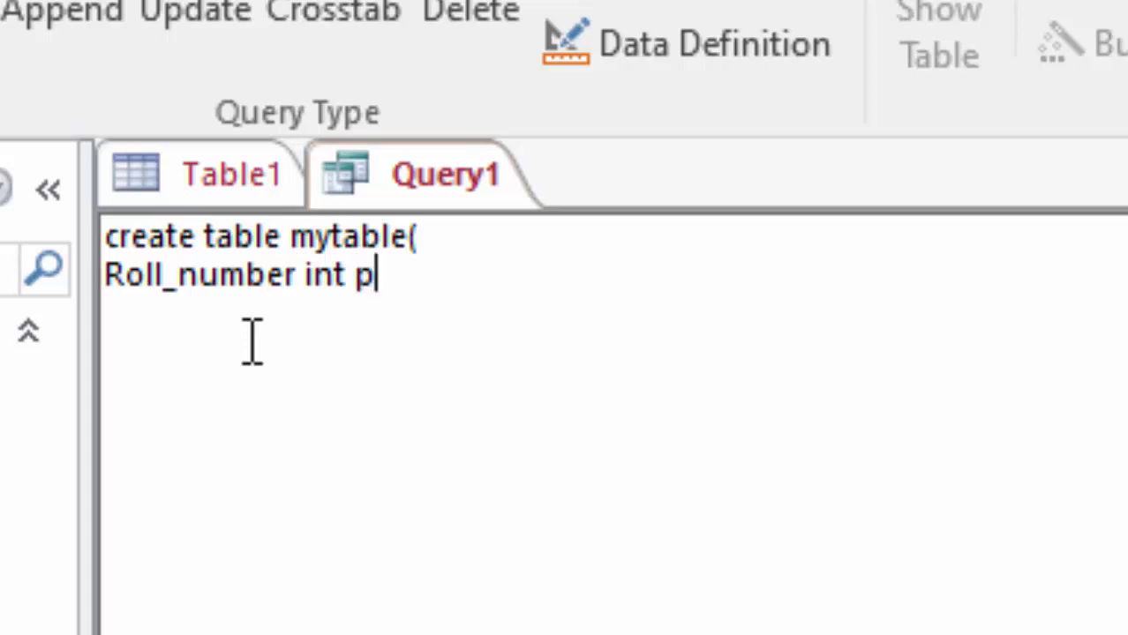
text(rimary)
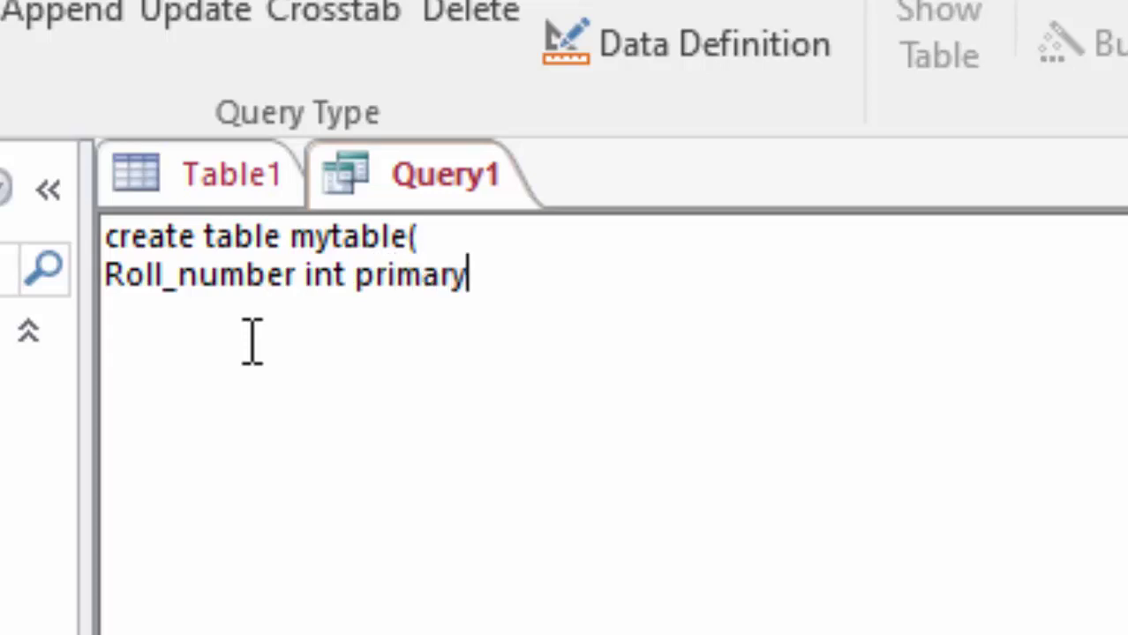
text( key)
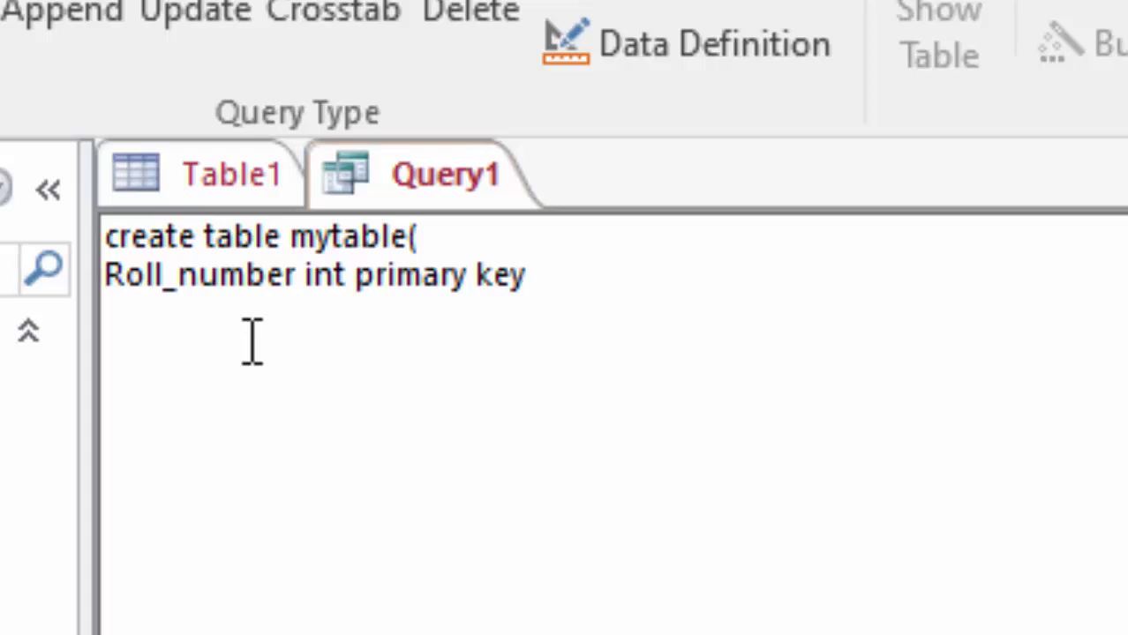
click(124, 240)
drag(128, 247, 94, 244)
click(582, 273)
- Add the 'Name_of_Student text' and 'class int' columns and close the statement with ')'
text(,)
key(Return)
text(Name_)
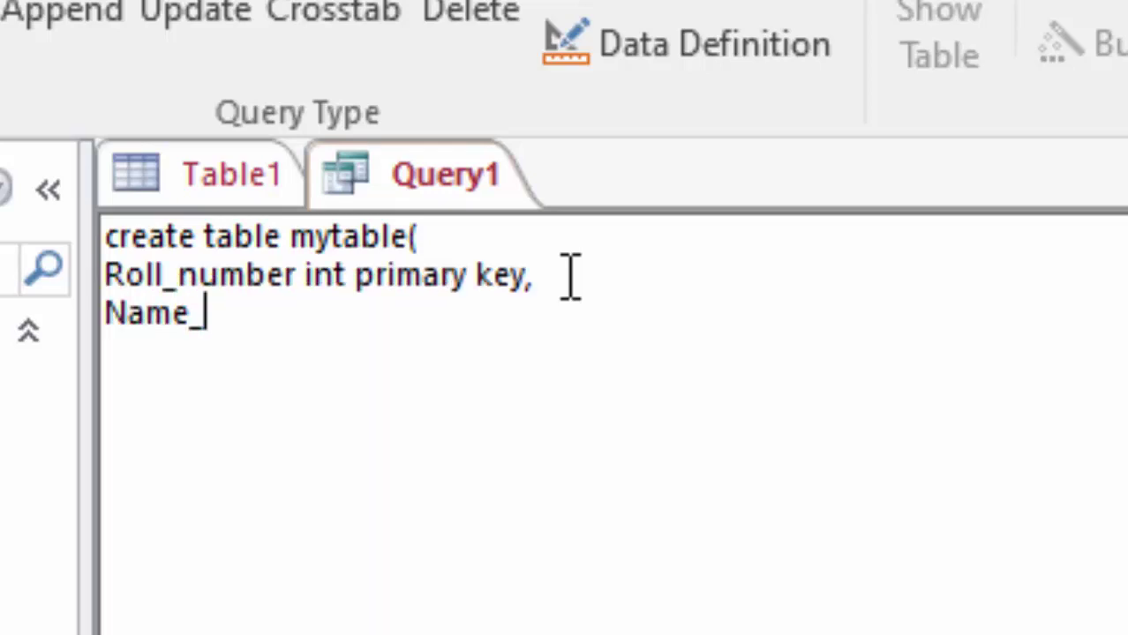
text(of_)
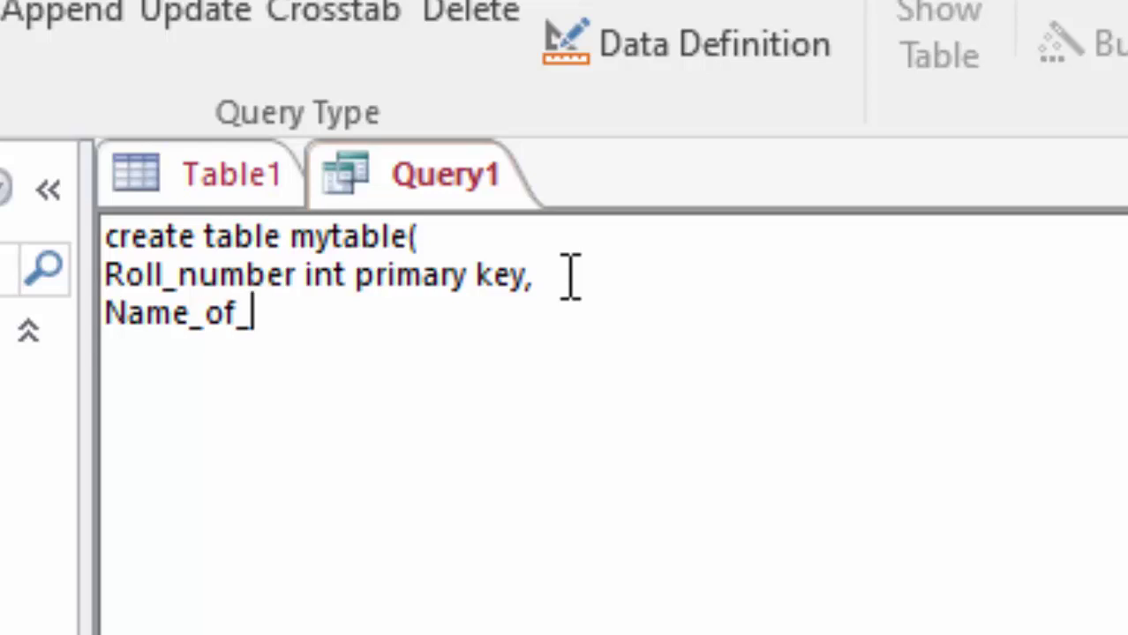
text(Student)
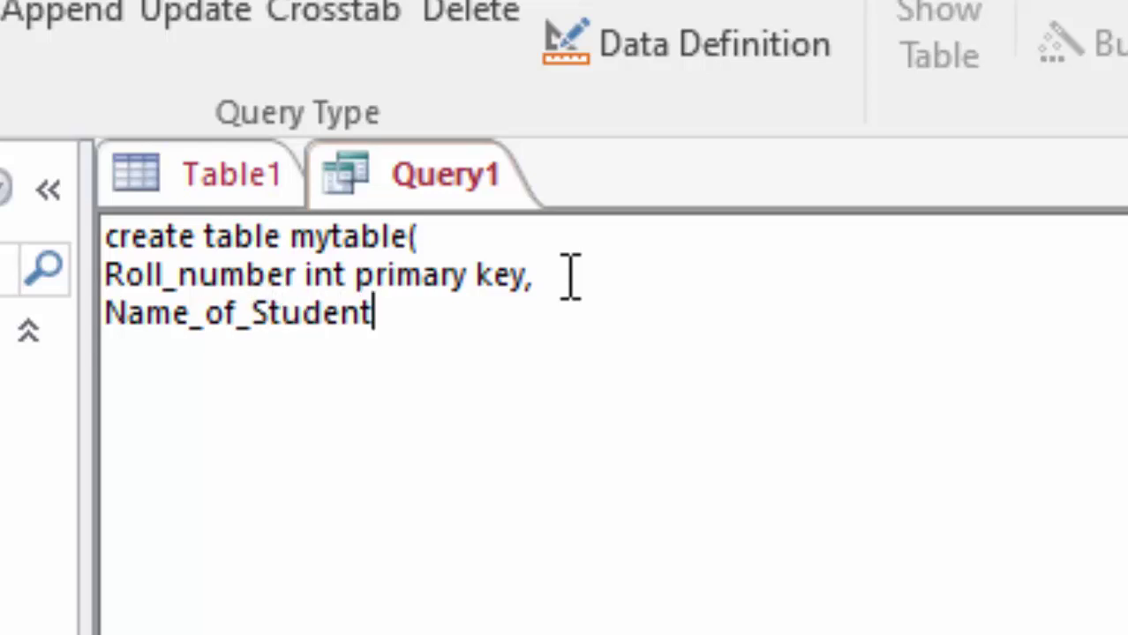
text( tex)
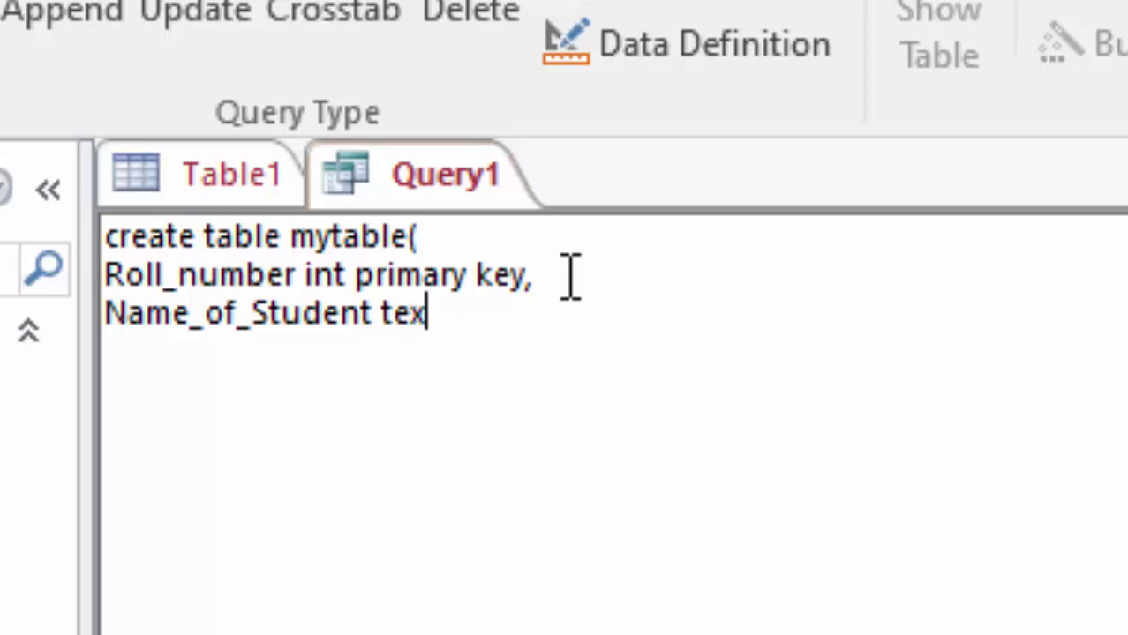
text(t)
key(BackSpace)
key(Return)
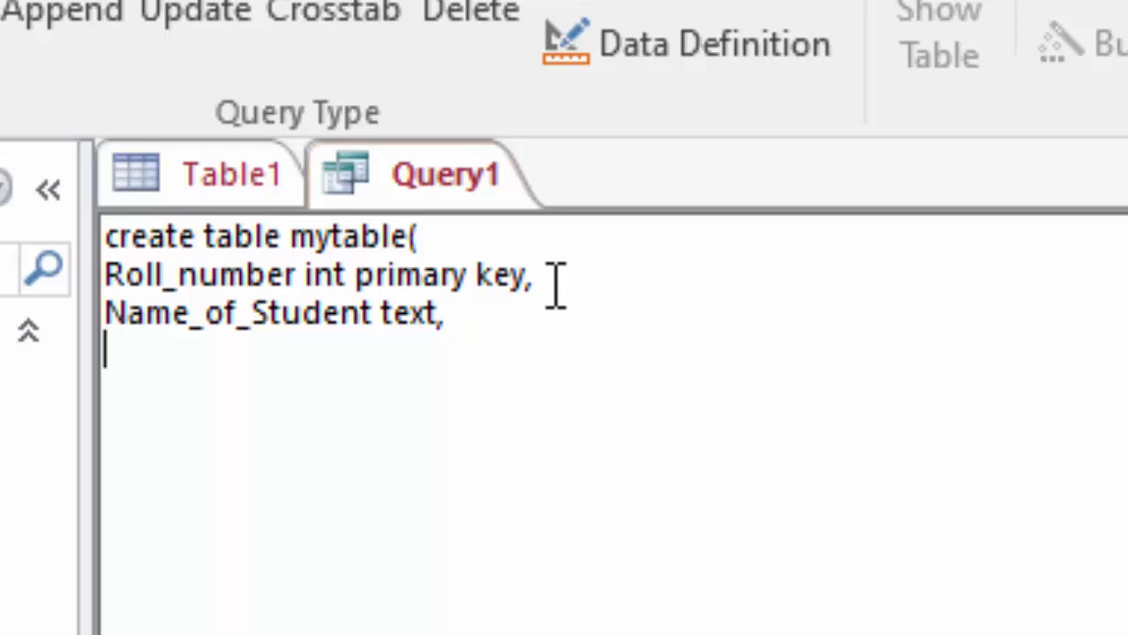
text(class)
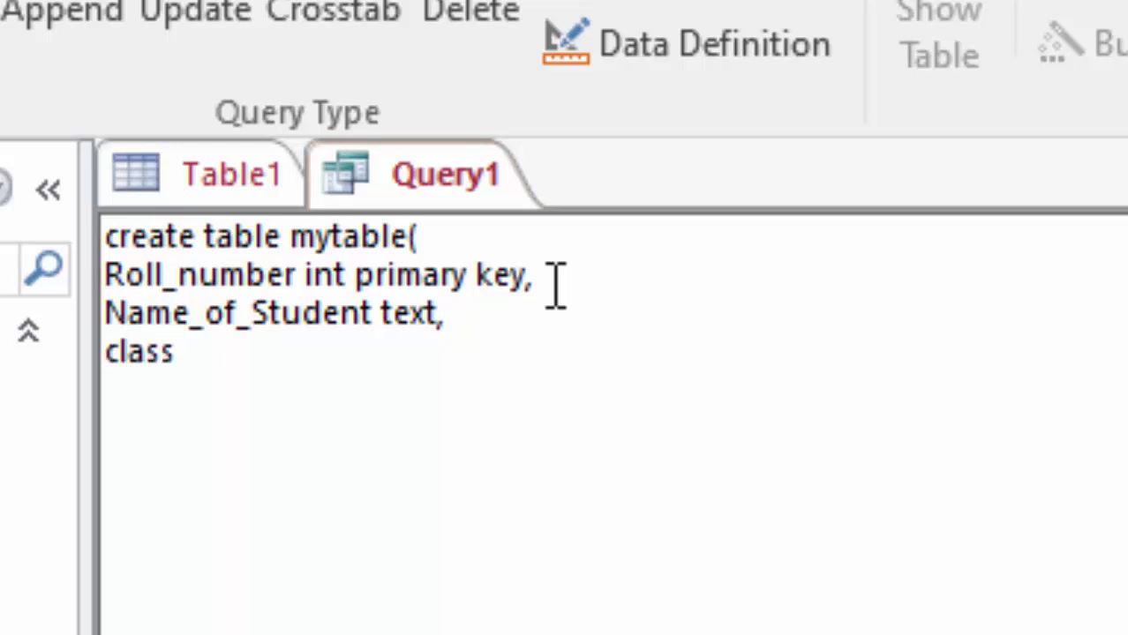
text( int)
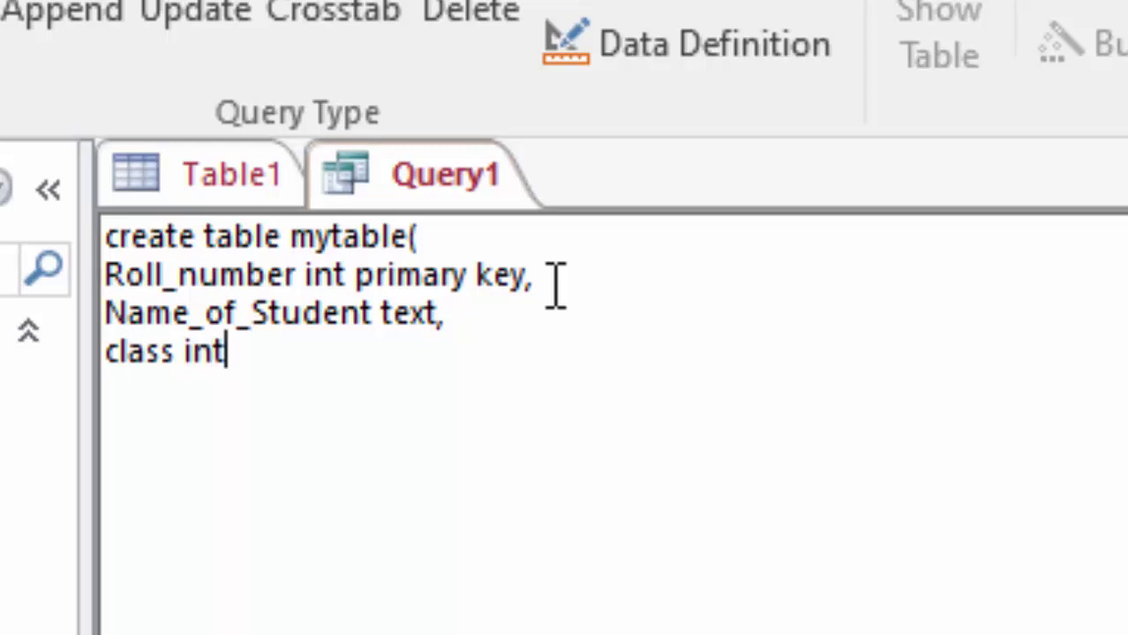
key(Return)
text())
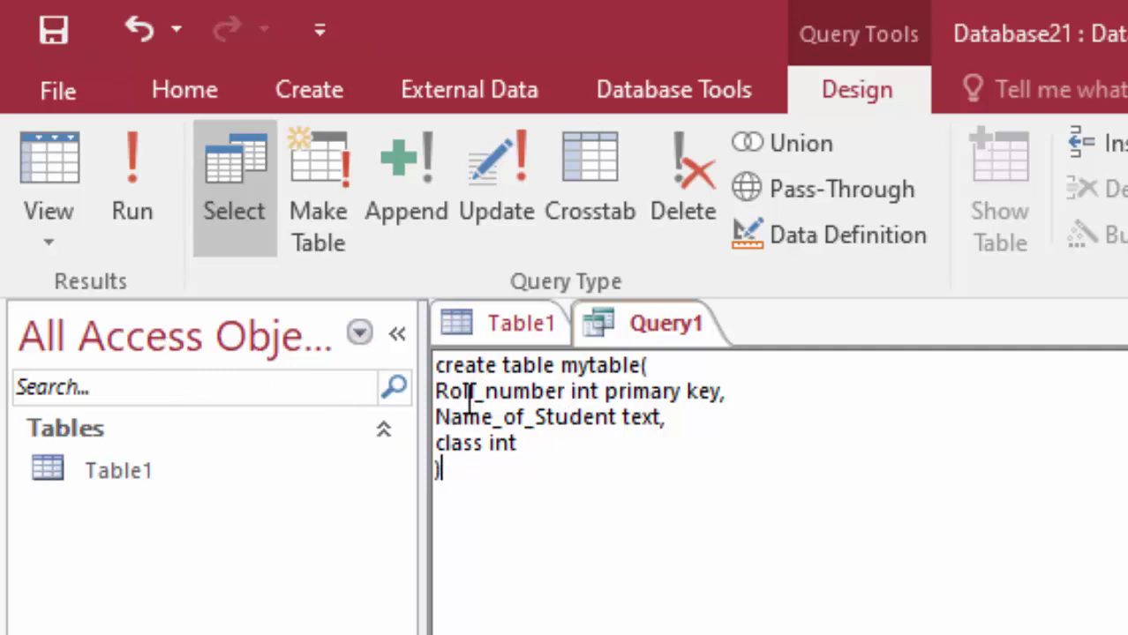
- Run the CREATE TABLE query to make mytable, then close the empty Table1
click(143, 192)
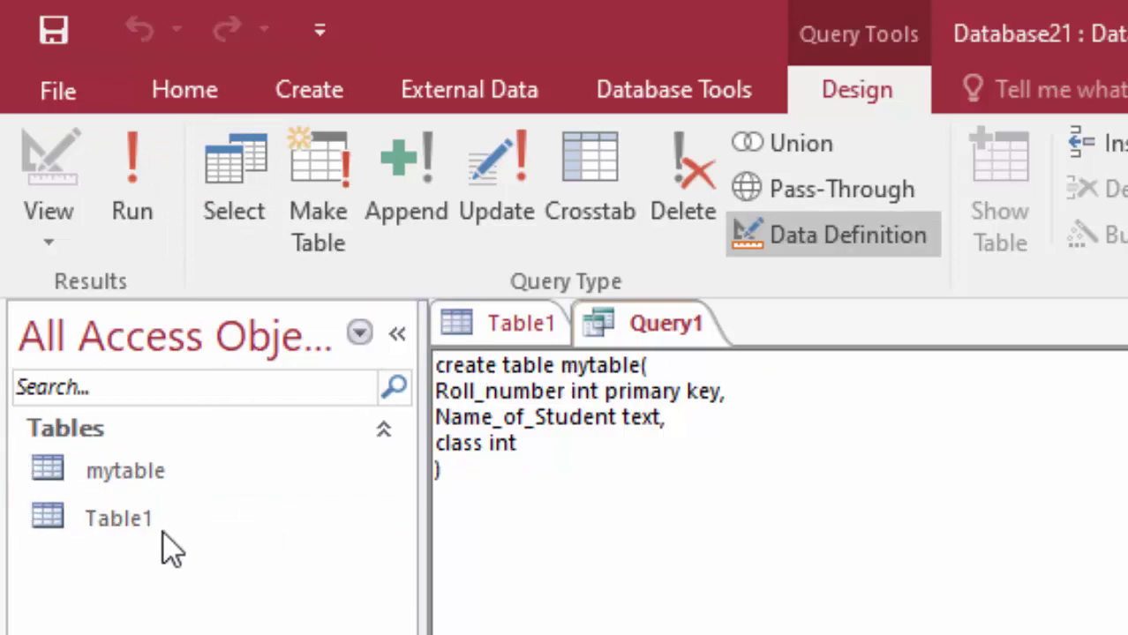
click(141, 522)
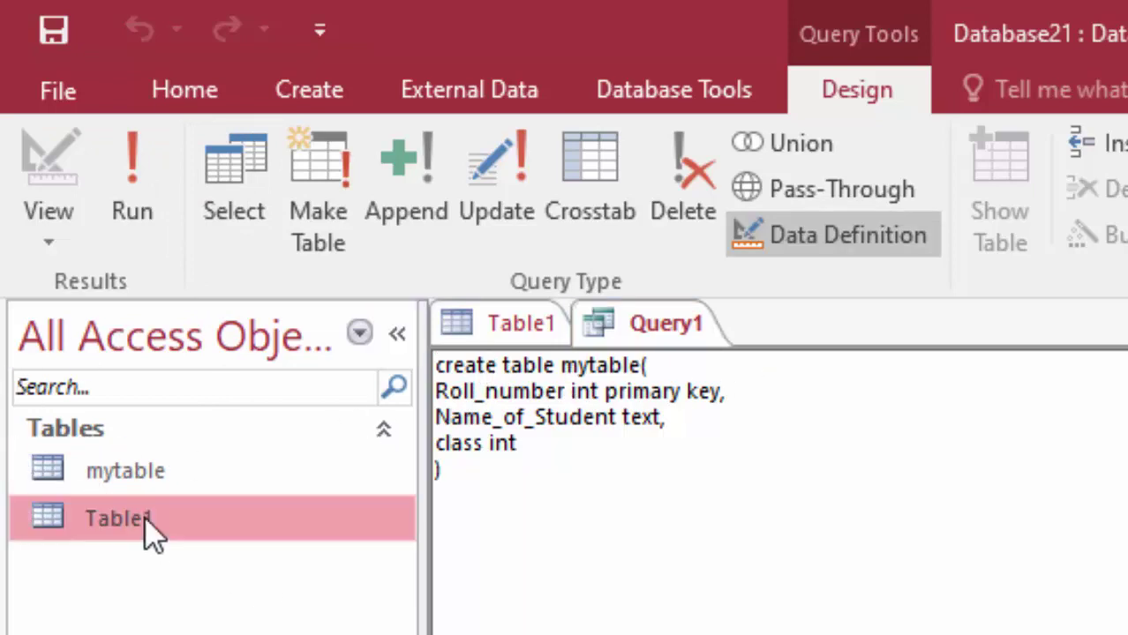
click(496, 335)
right_click(497, 336)
click(592, 401)
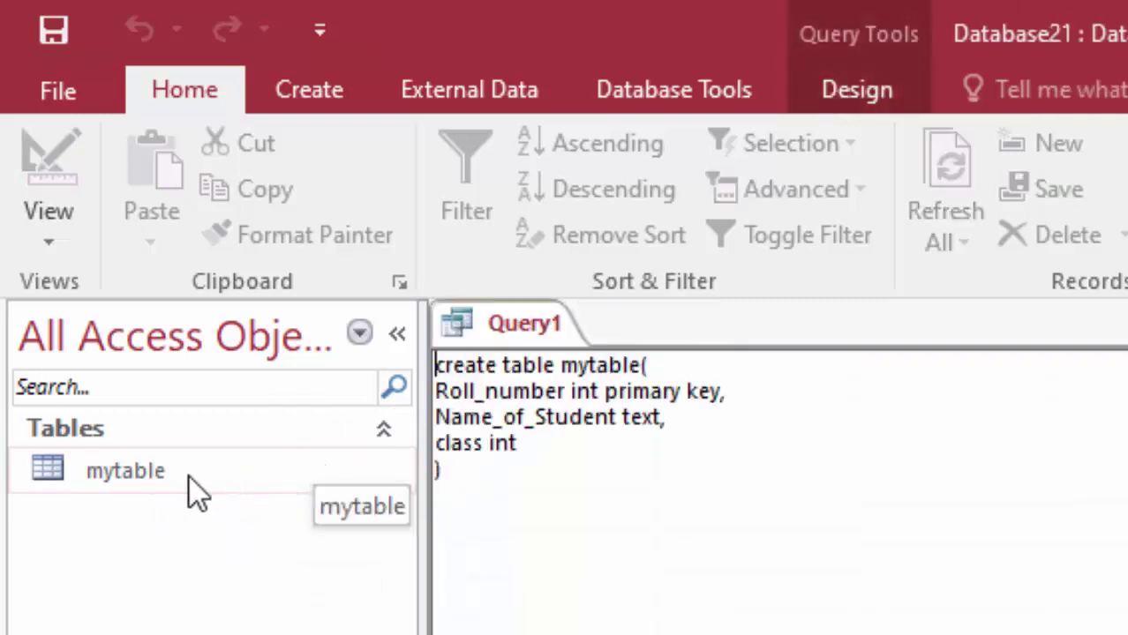
- Open mytable, widen its columns, and enter the first record 1, Ram, 12
double_click(162, 470)
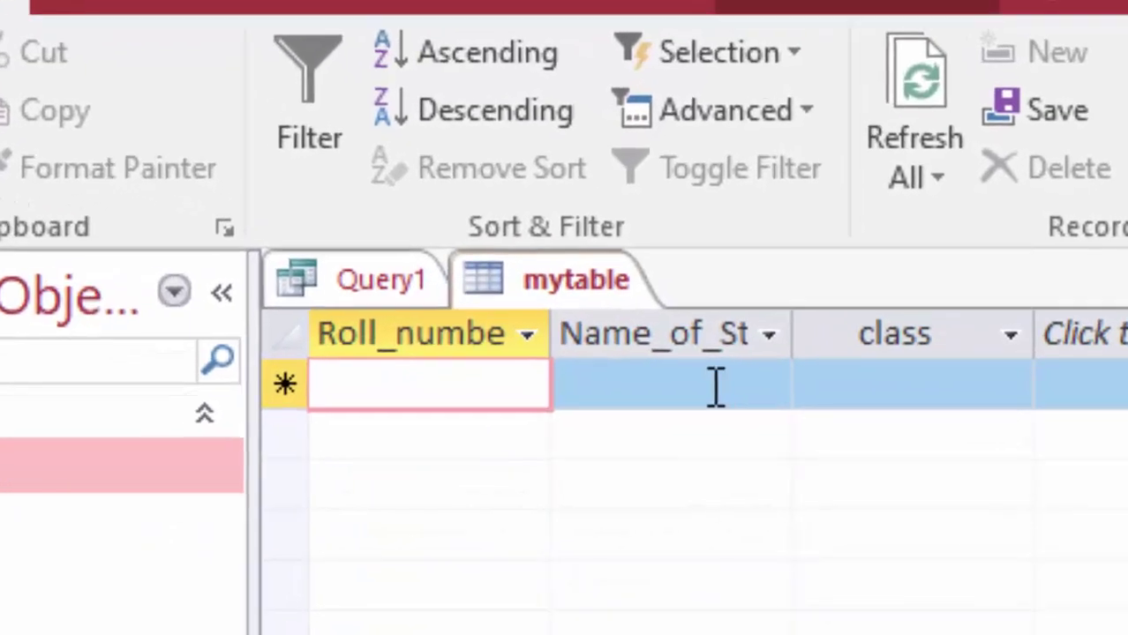
drag(767, 311, 854, 428)
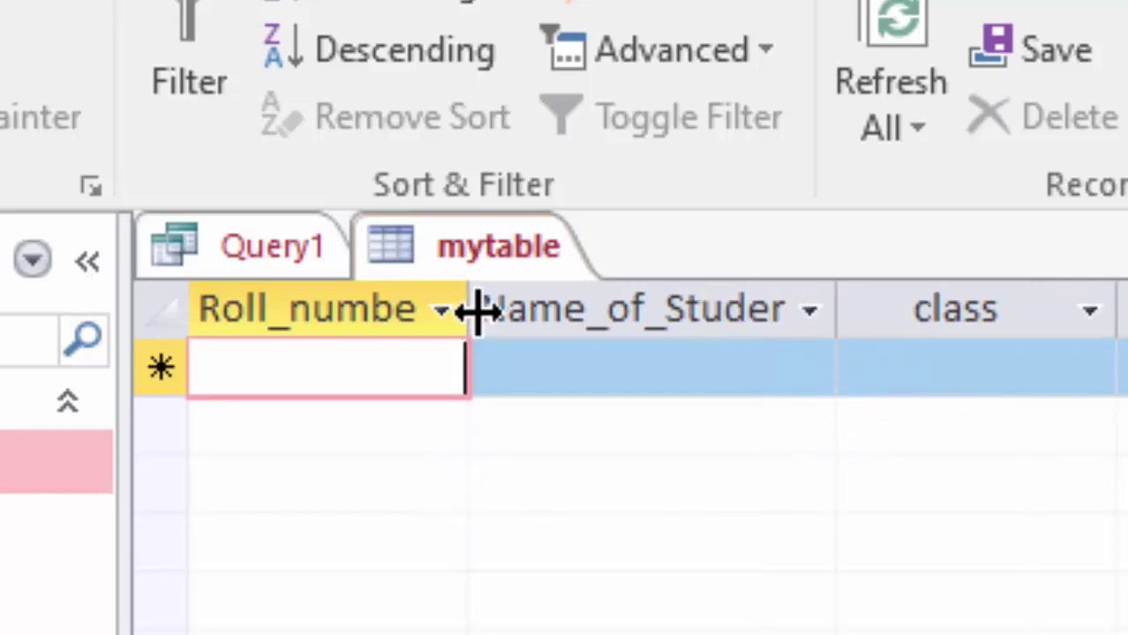
drag(476, 311, 540, 406)
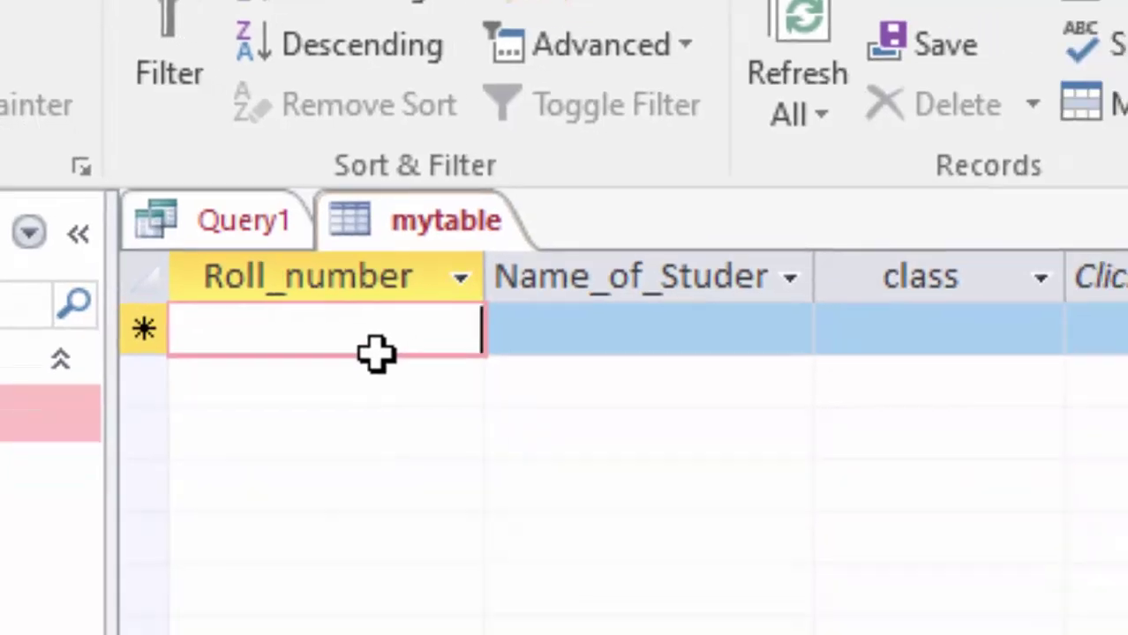
text(1)
key(Tab)
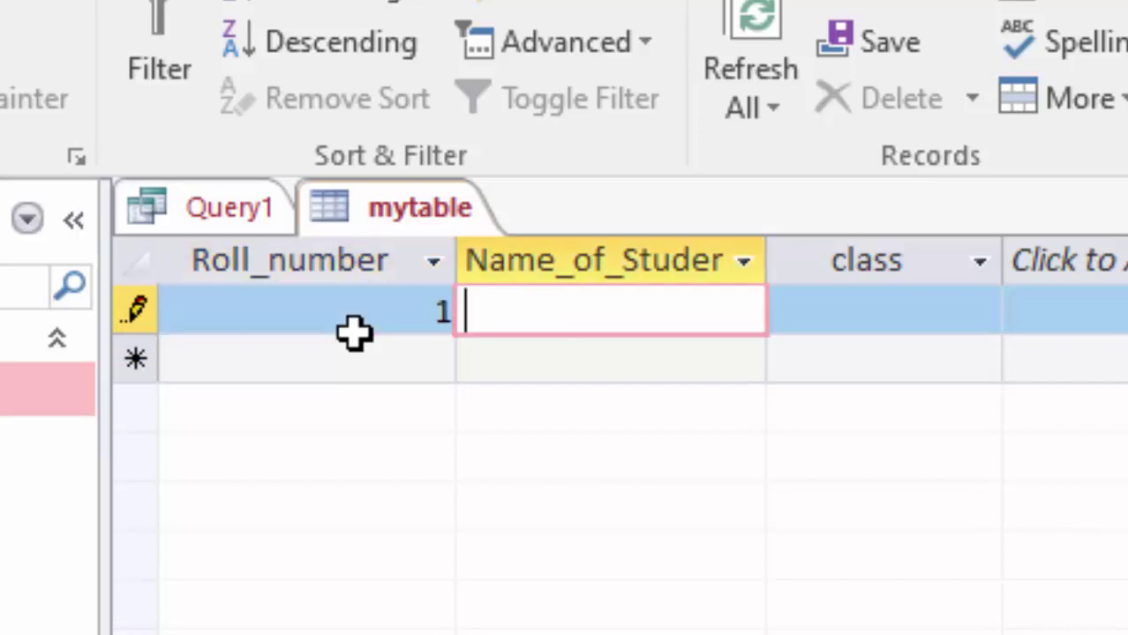
text(Ram)
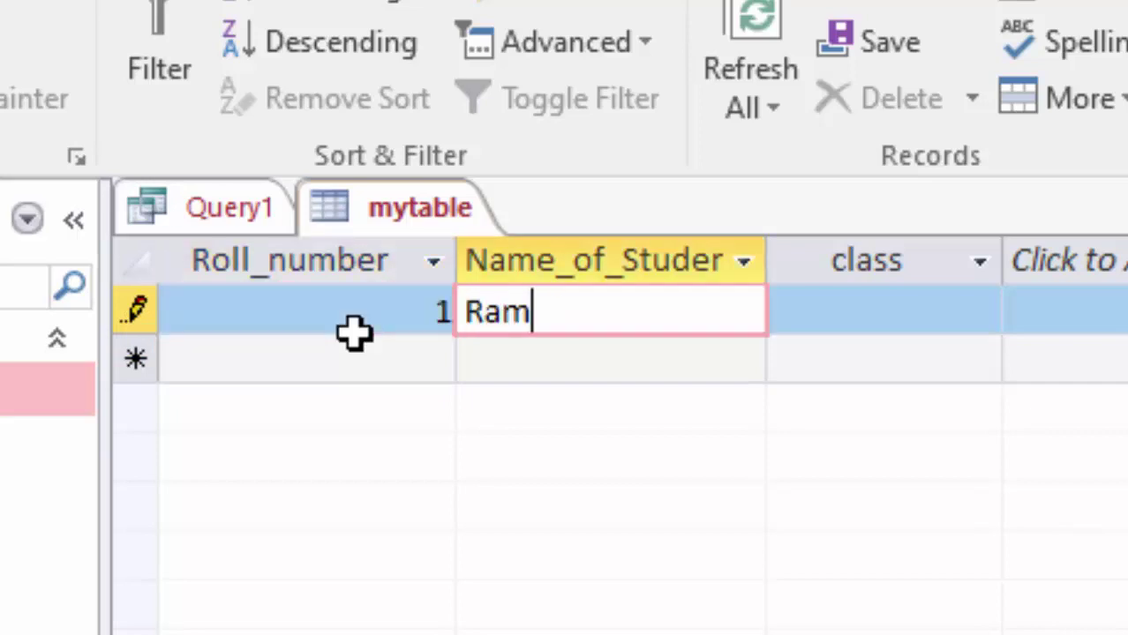
key(Tab)
text(12)
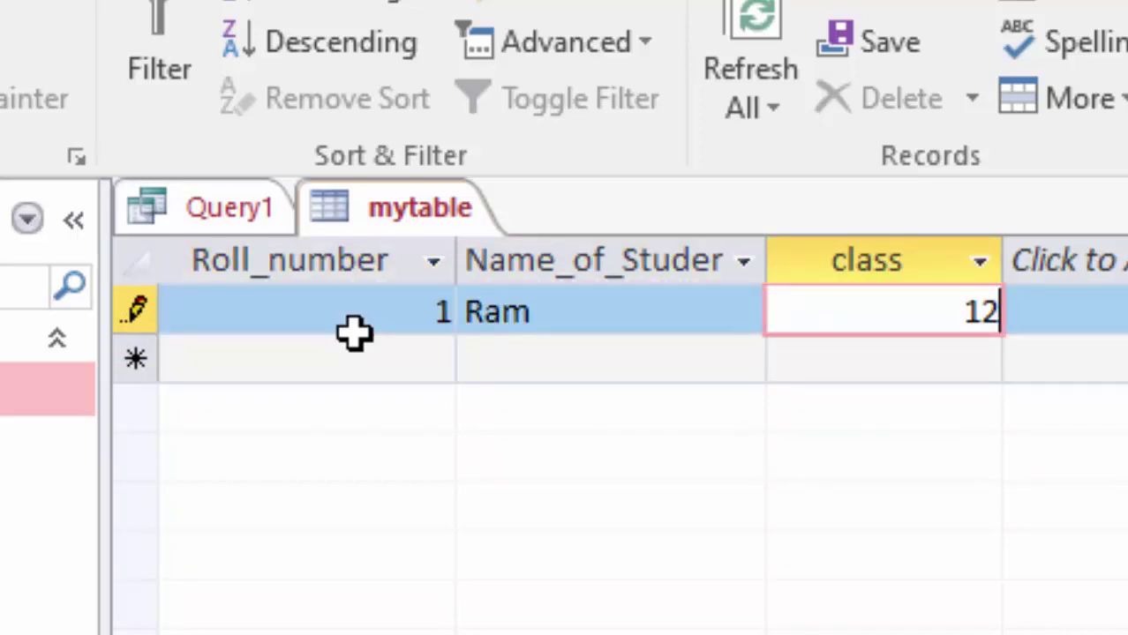
key(Tab)
- Enter a second record 1, Shyam, 11
text(1)
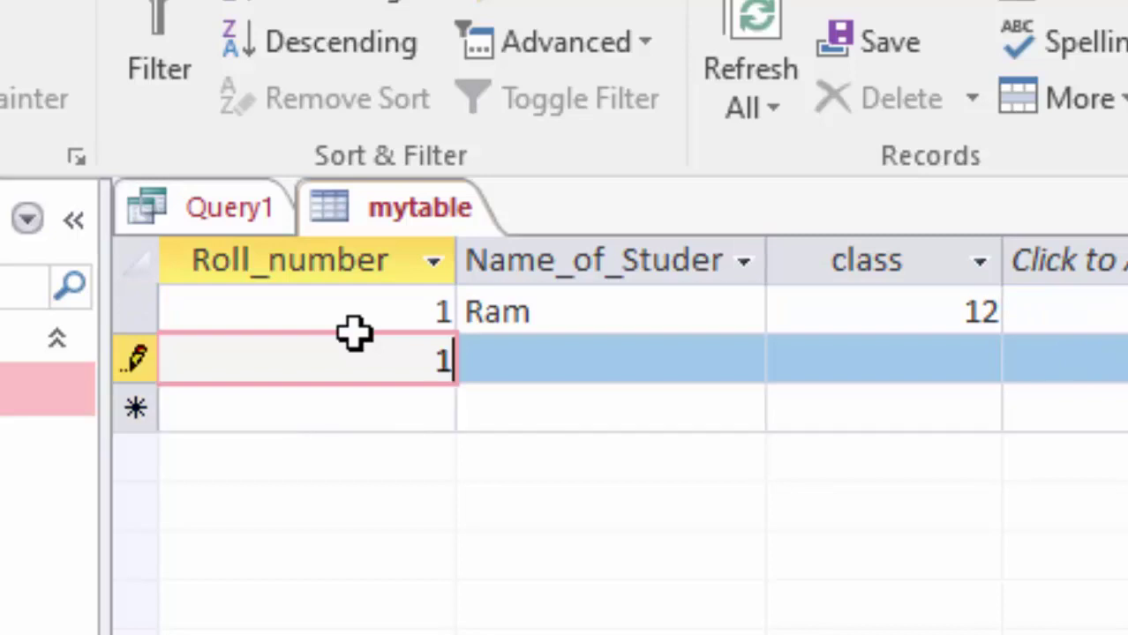
key(Tab)
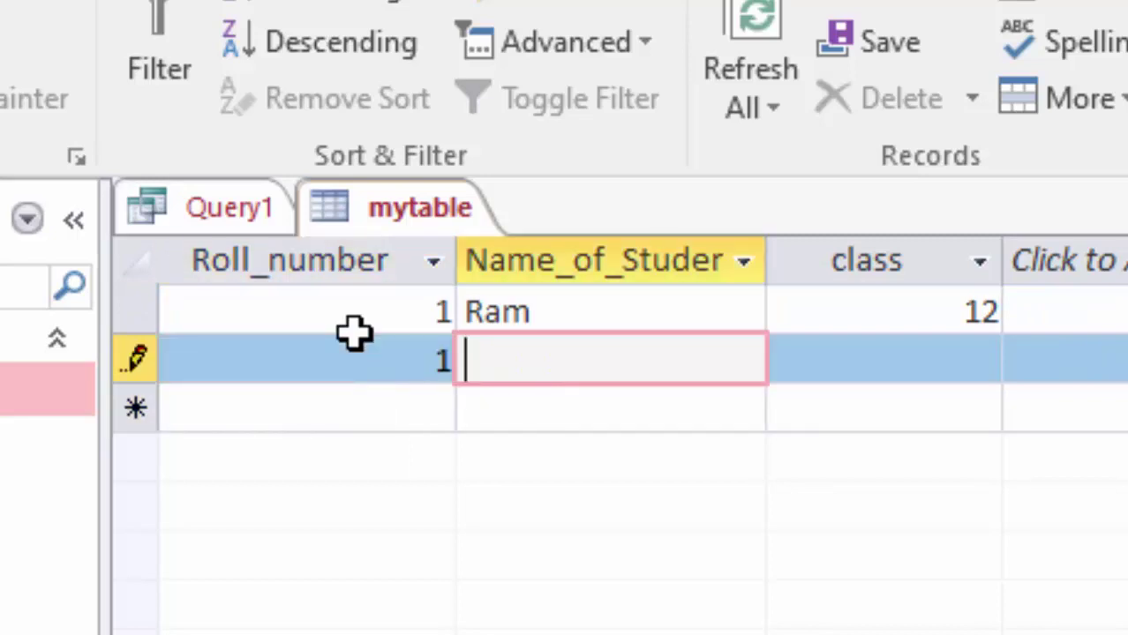
text(Shya)
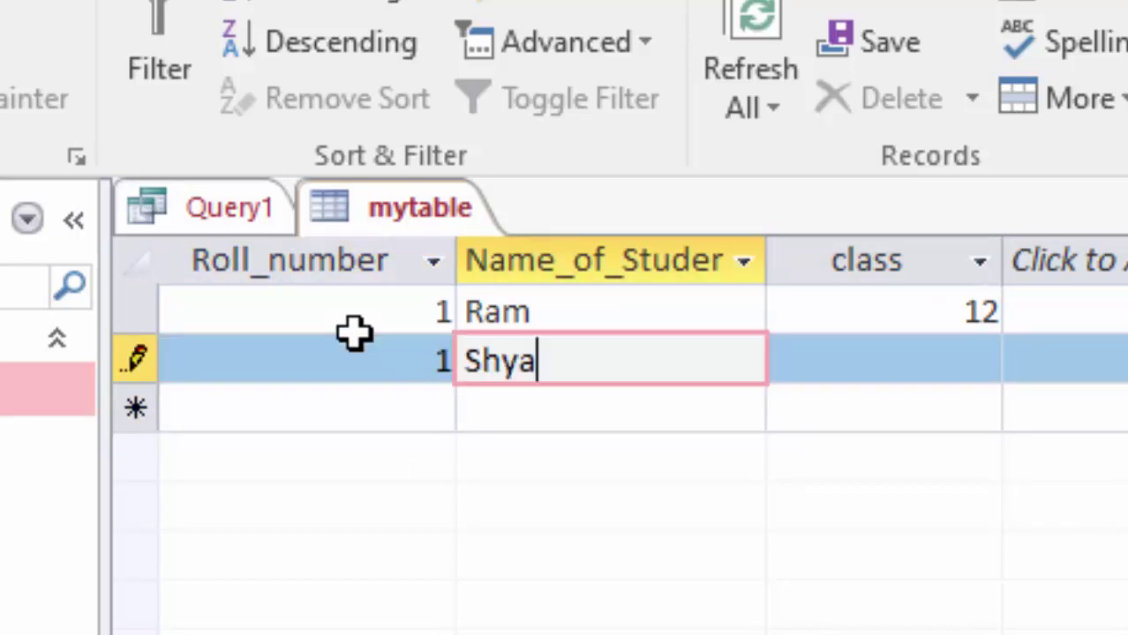
text(m)
key(Tab)
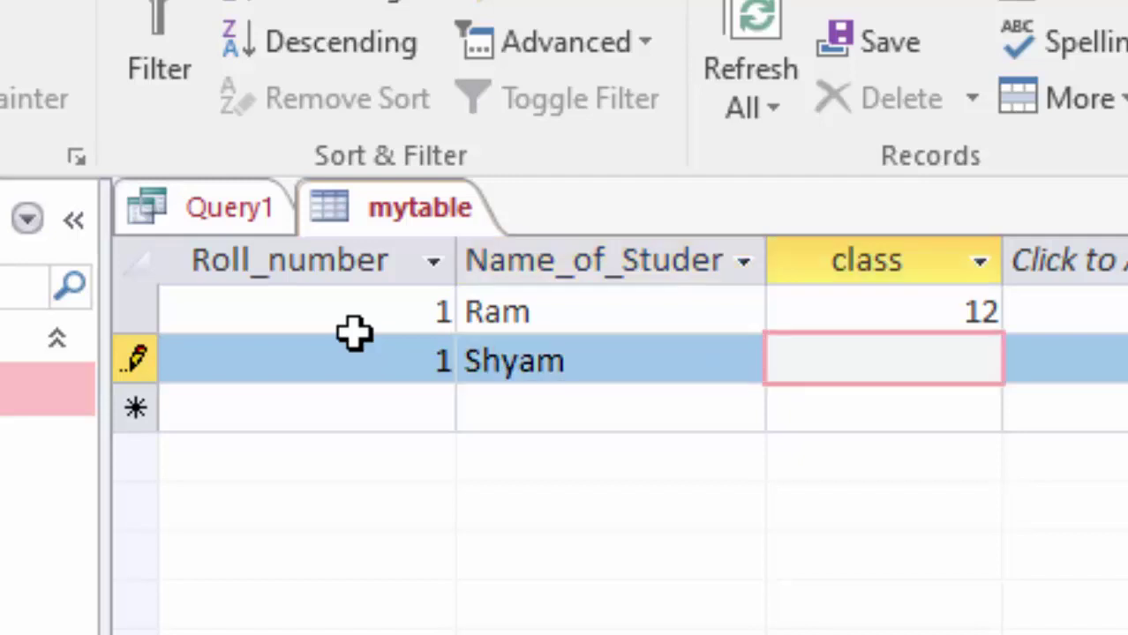
text(11)
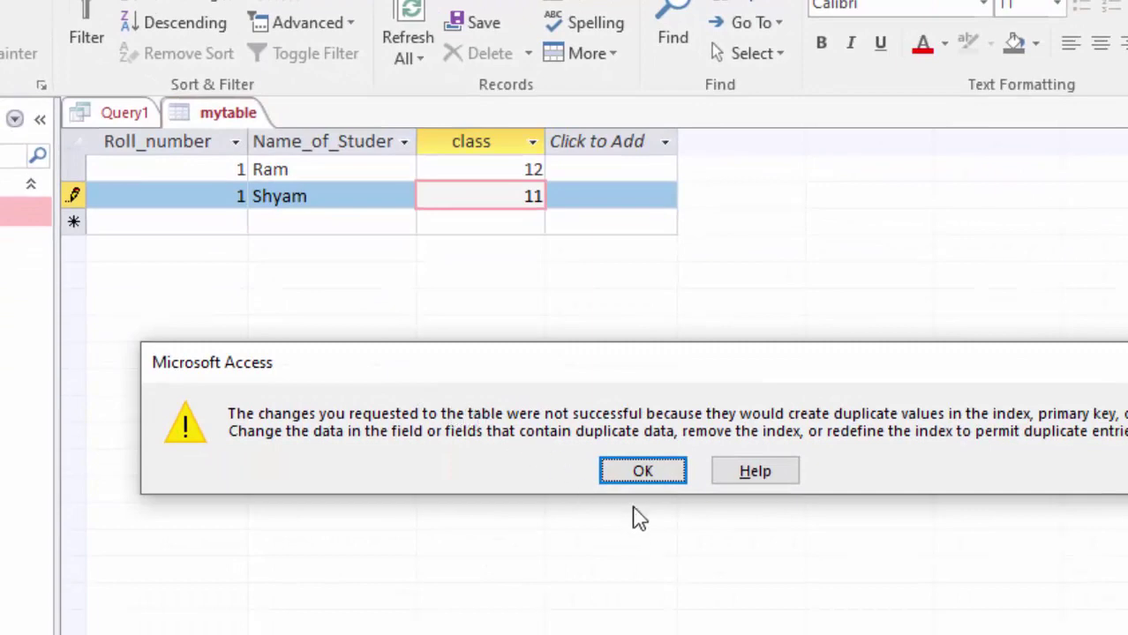
- Dismiss the duplicate-key error, change Shyam's roll number to 2, and start row 3
click(630, 474)
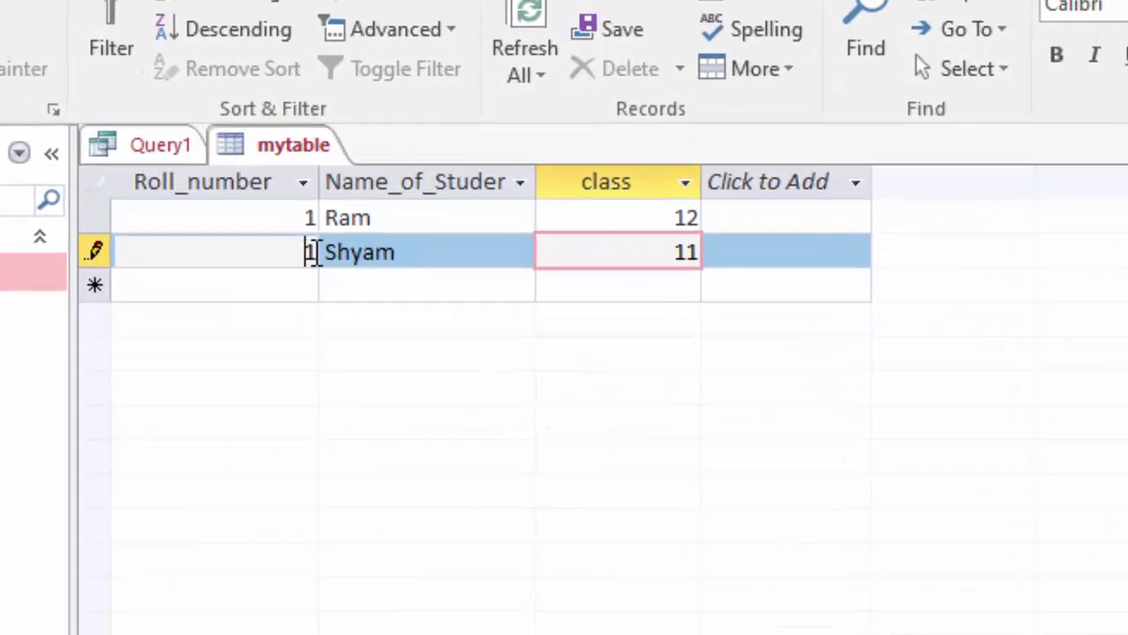
double_click(311, 252)
key(BackSpace)
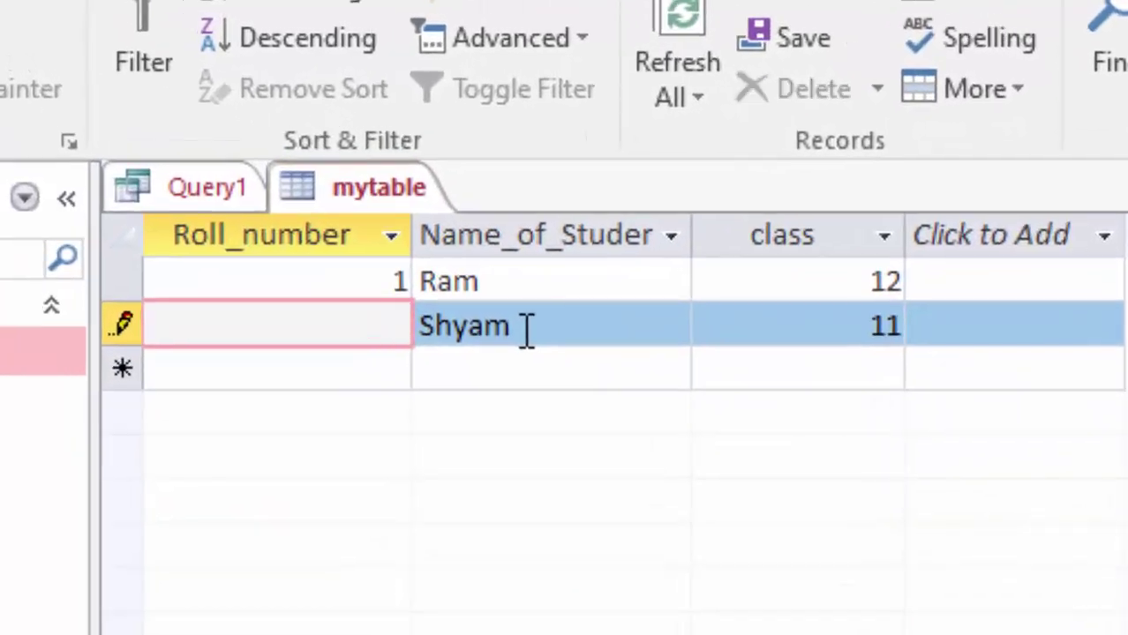
text(2)
click(353, 364)
text(3)
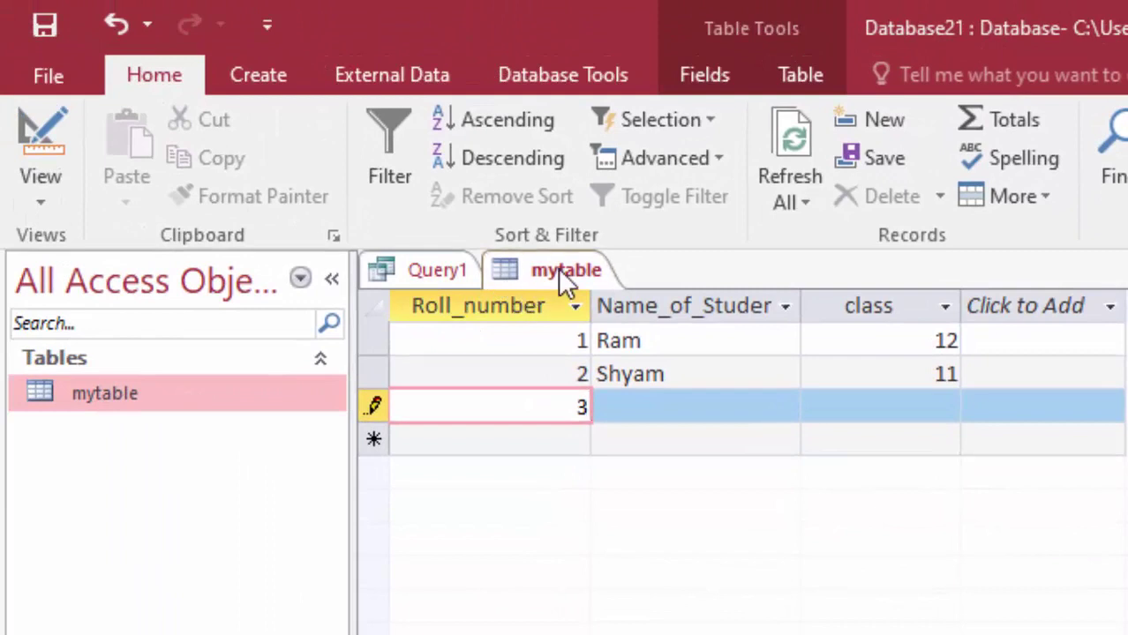
- Save Query1 under its default name and save the mytable records
click(445, 270)
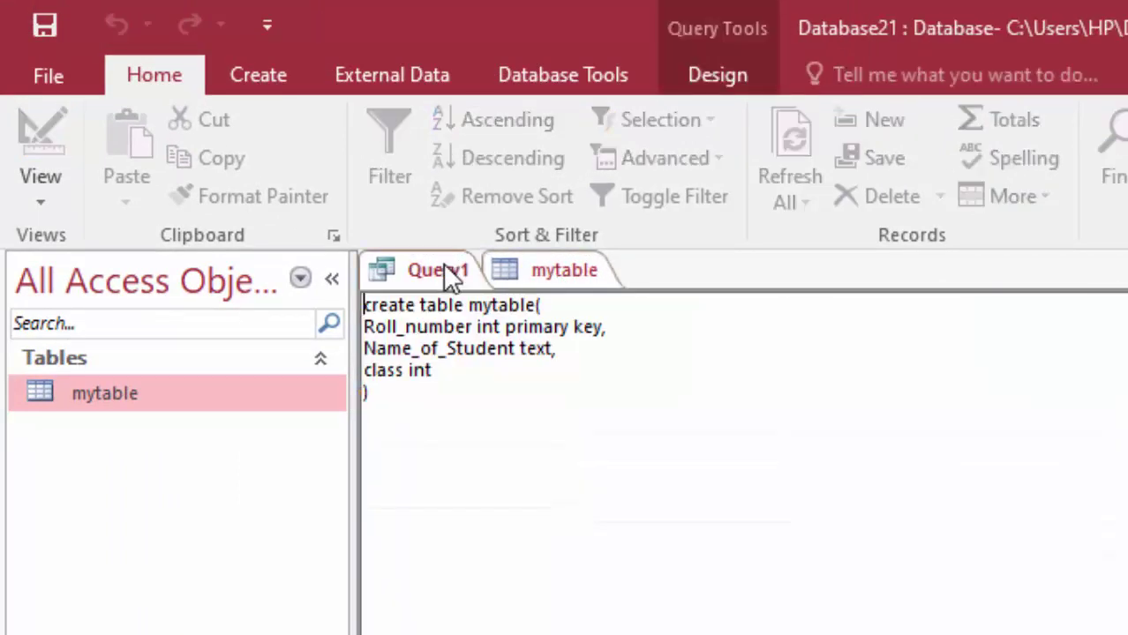
click(509, 272)
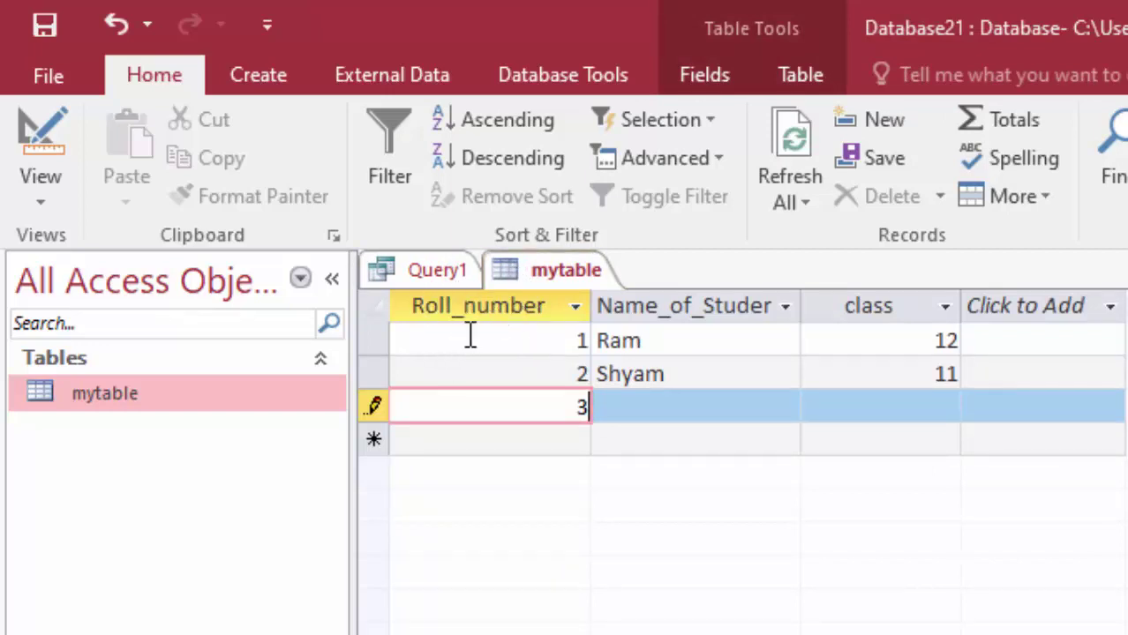
right_click(425, 275)
click(438, 298)
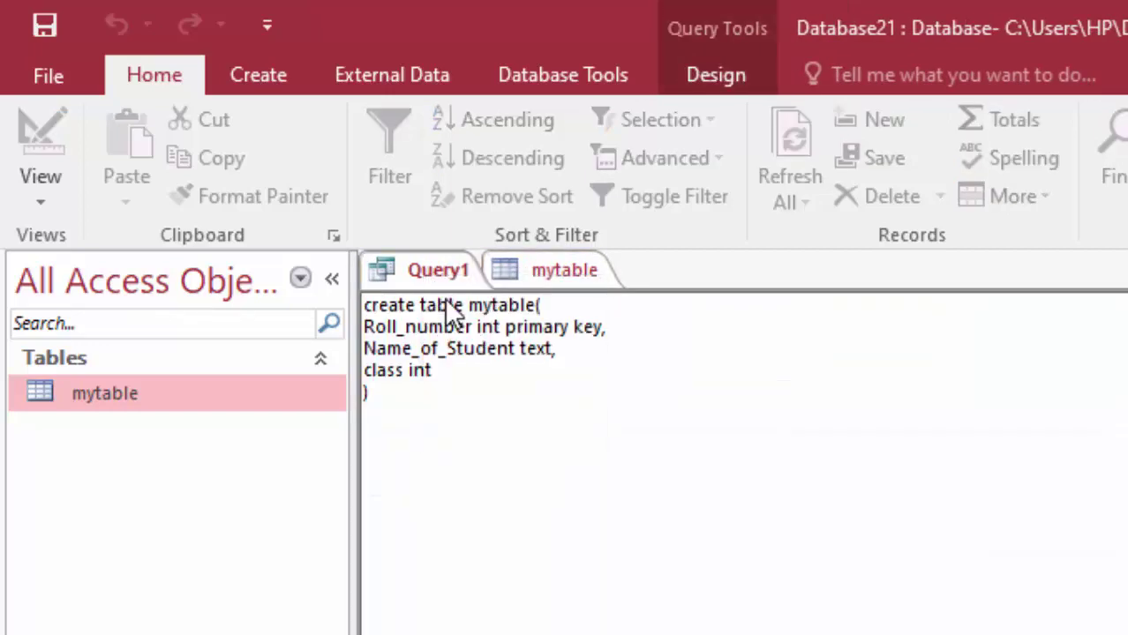
key(Return)
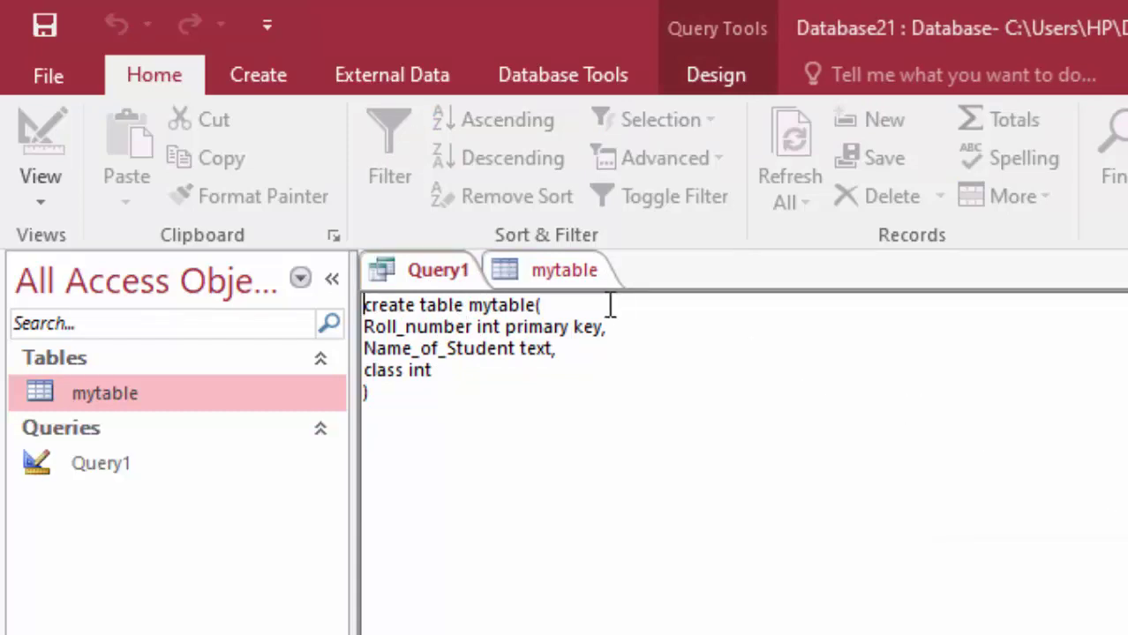
click(582, 278)
right_click(567, 272)
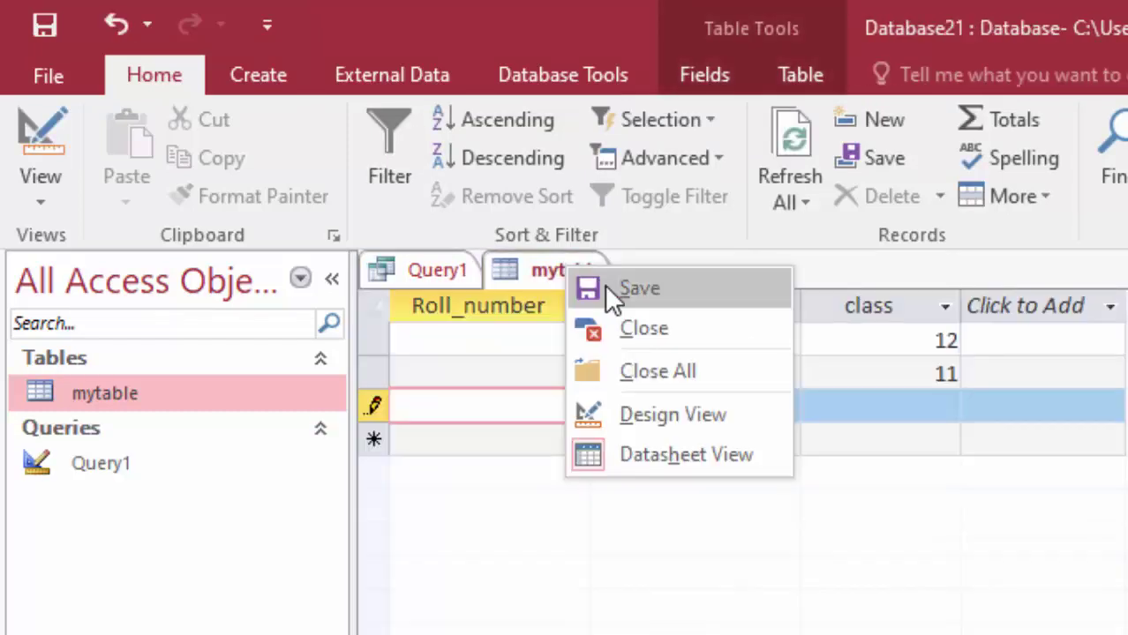
click(605, 286)
- Close the mytable datasheet and the Query1 tab
right_click(565, 274)
click(626, 328)
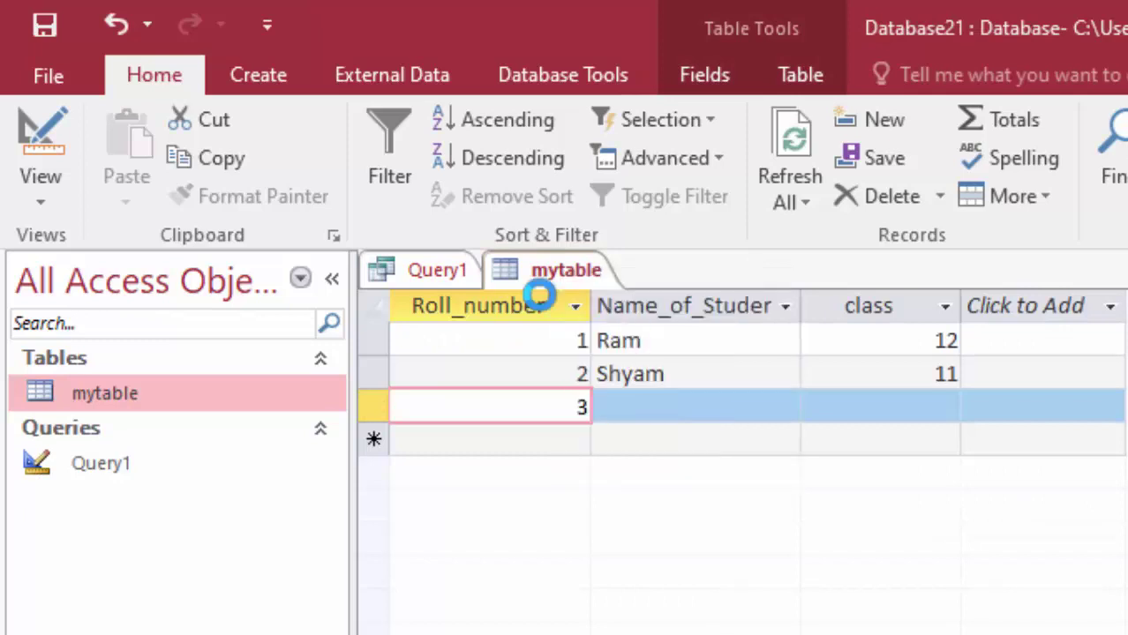
right_click(465, 278)
click(494, 327)
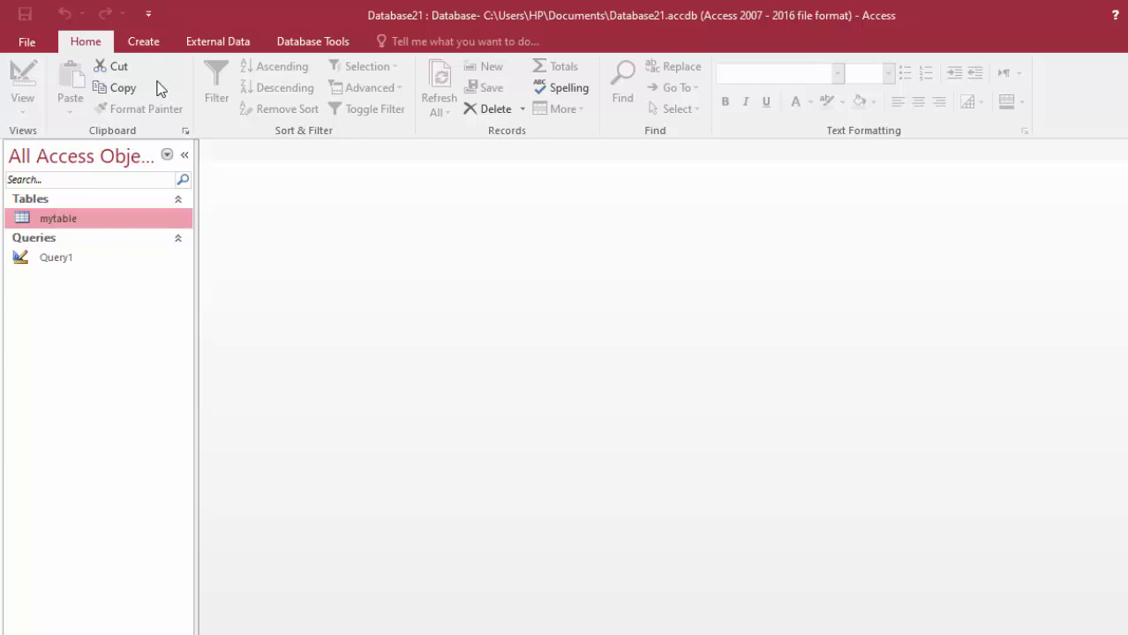
- Create a new query, Query2, with no tables and show it in SQL view
click(146, 45)
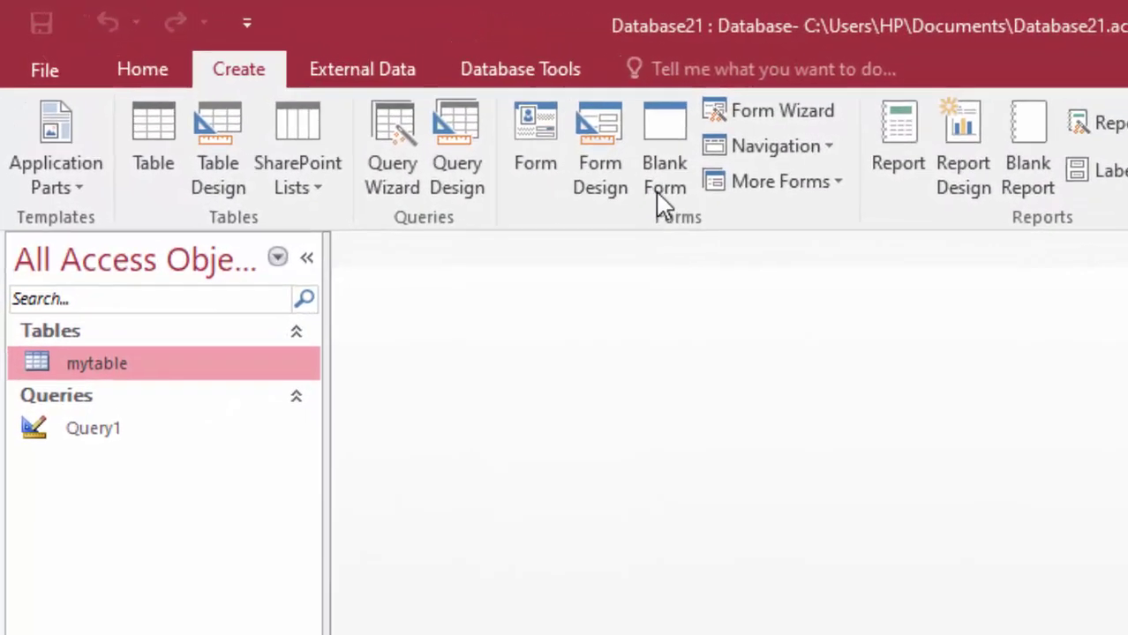
click(460, 134)
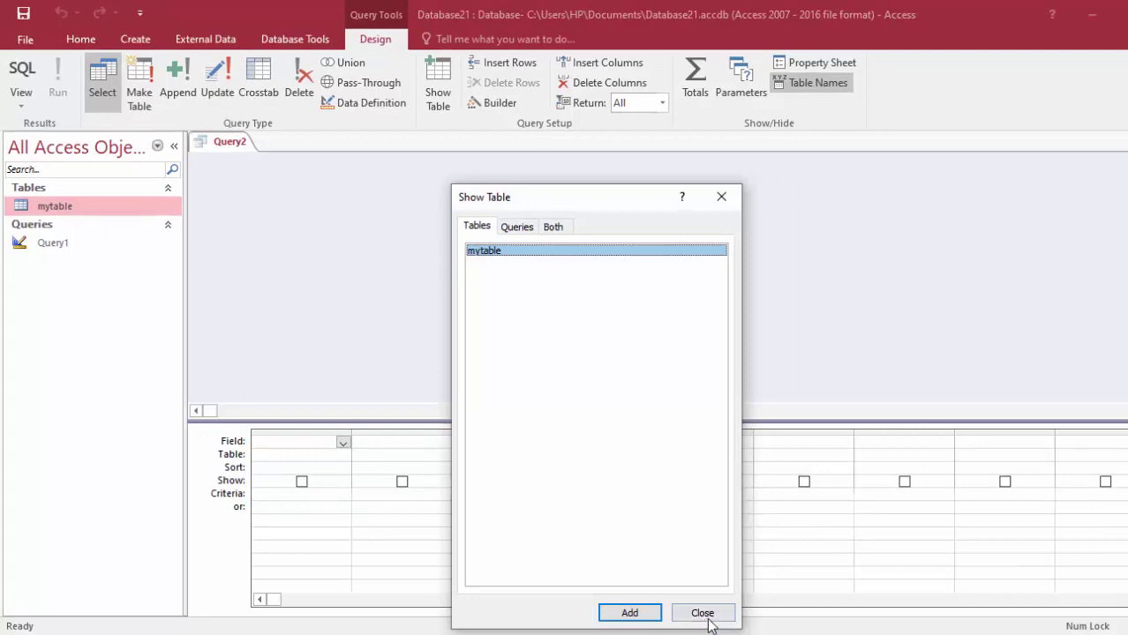
click(705, 616)
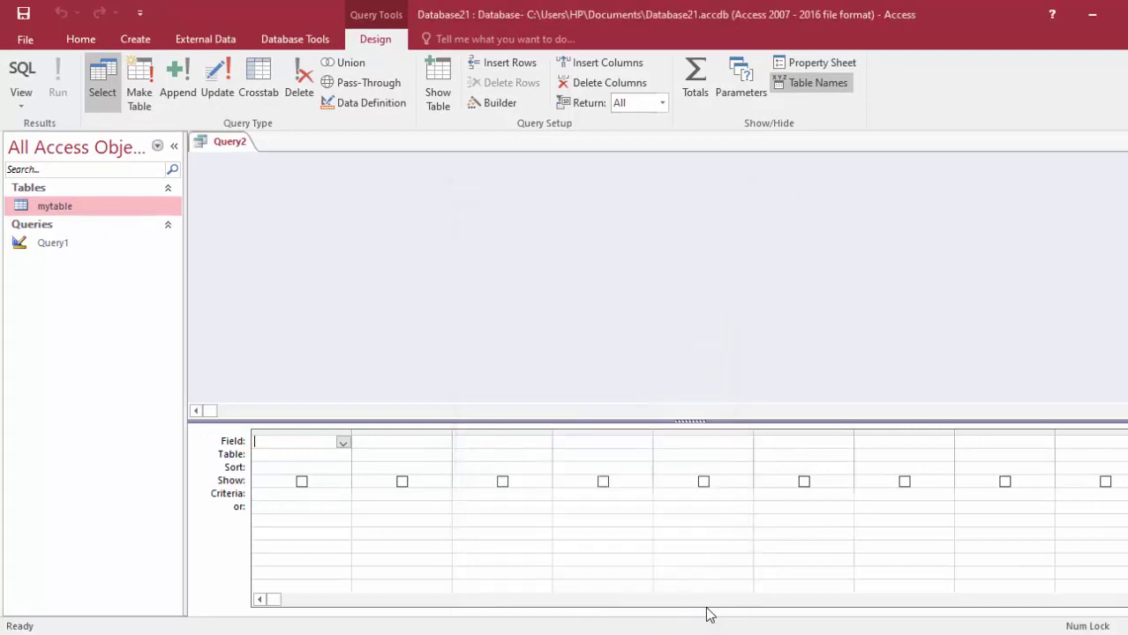
click(24, 71)
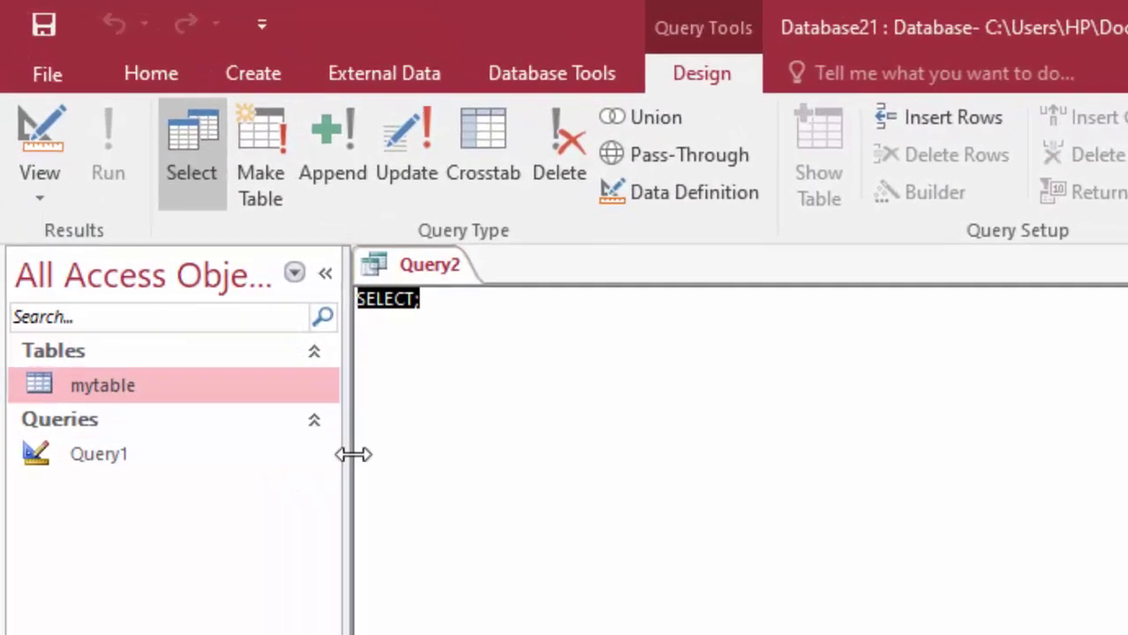
- Edit the SQL to read 'SELECT * from mytable'
click(346, 207)
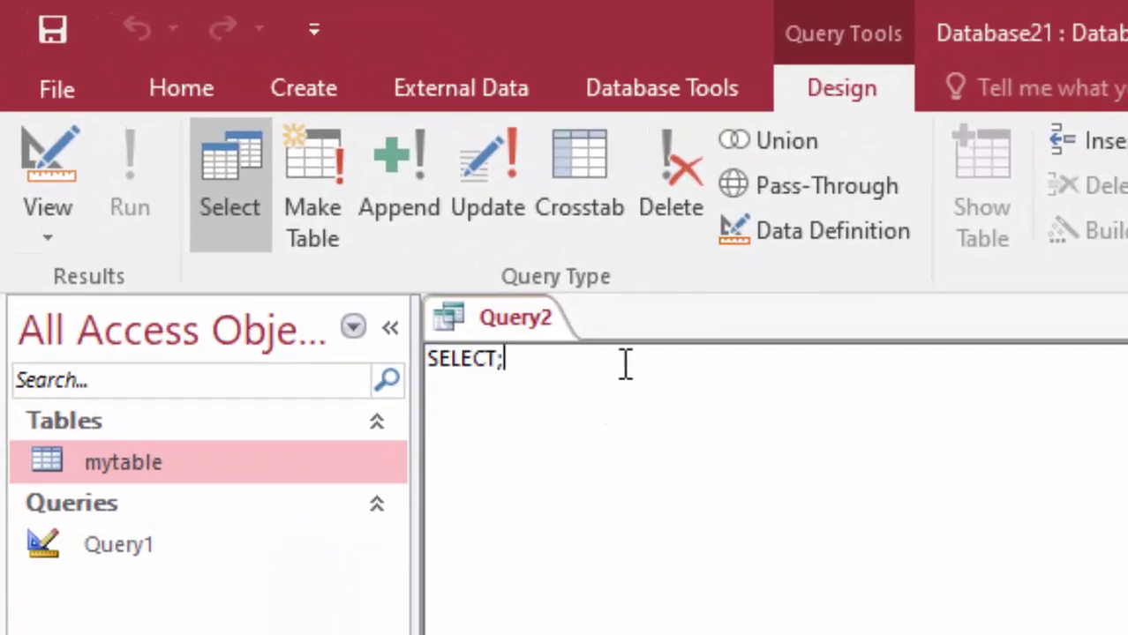
key(BackSpace)
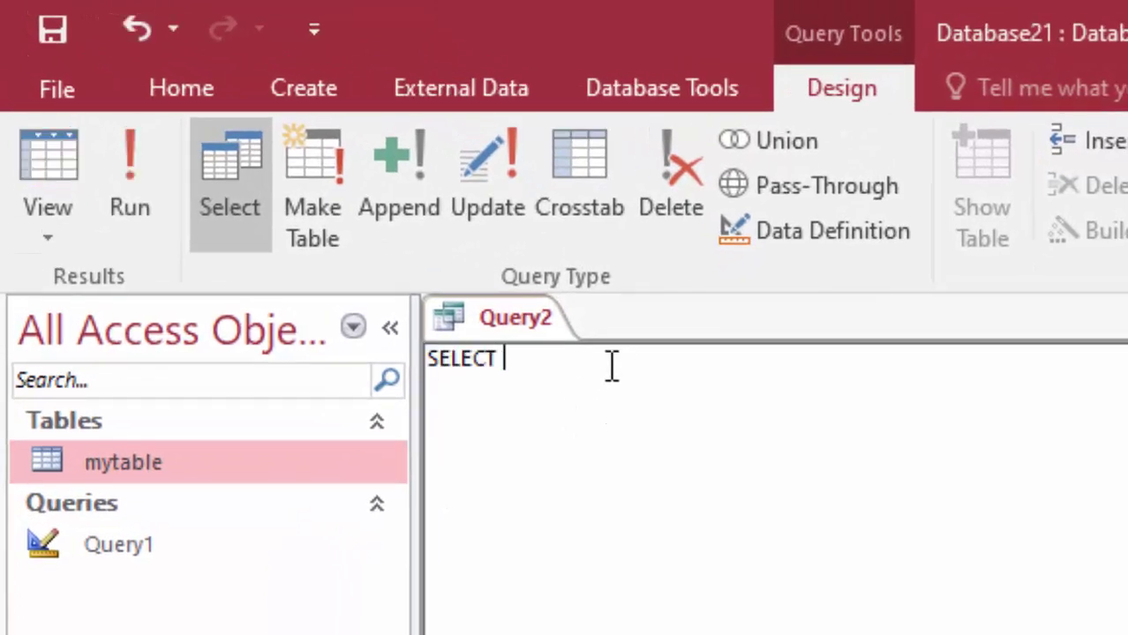
text(from )
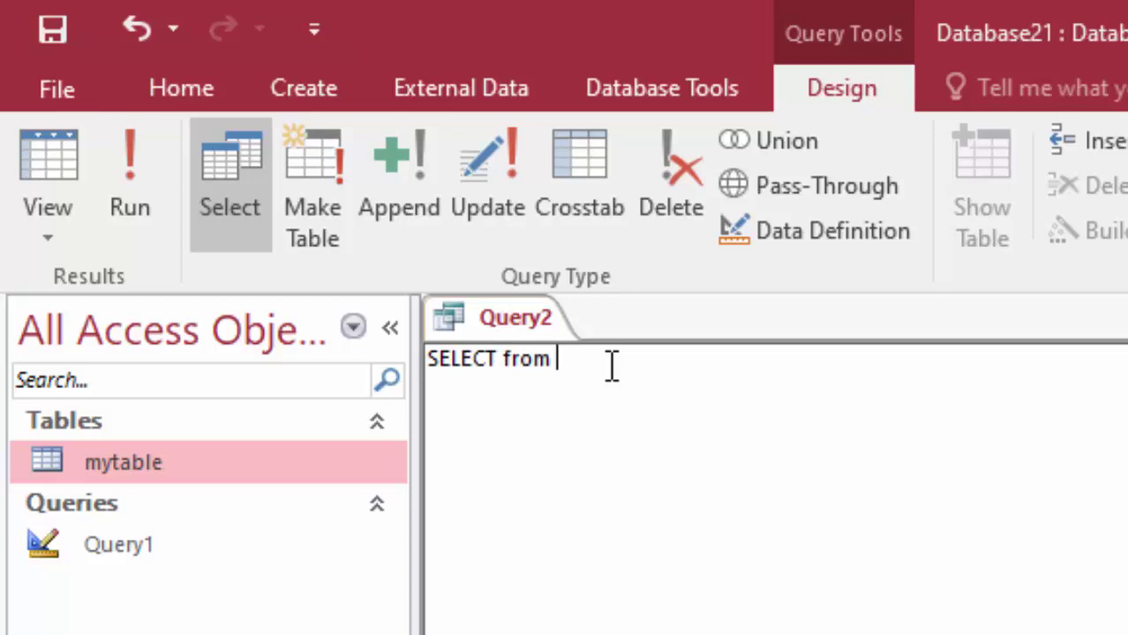
text(m)
text(y )
text(ta)
text(ble)
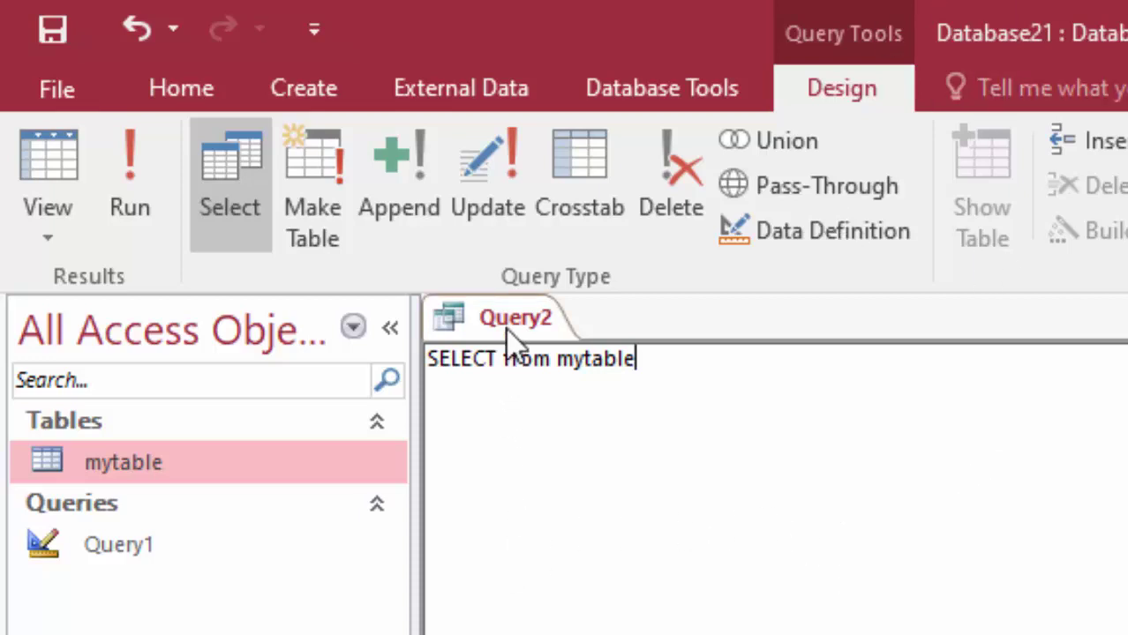
click(504, 359)
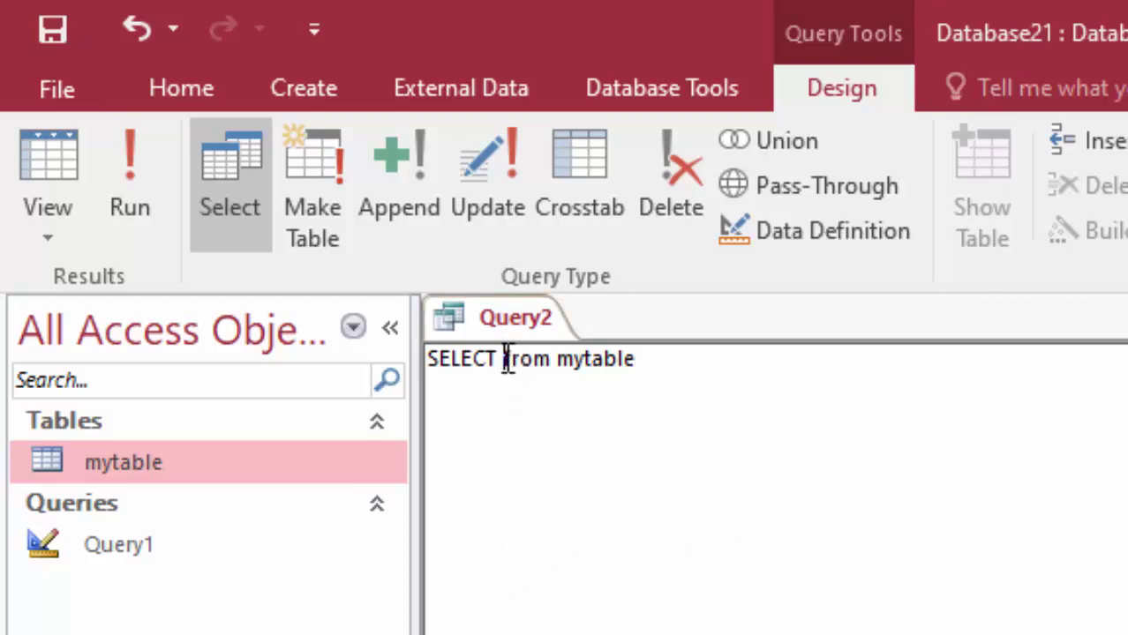
text(*)
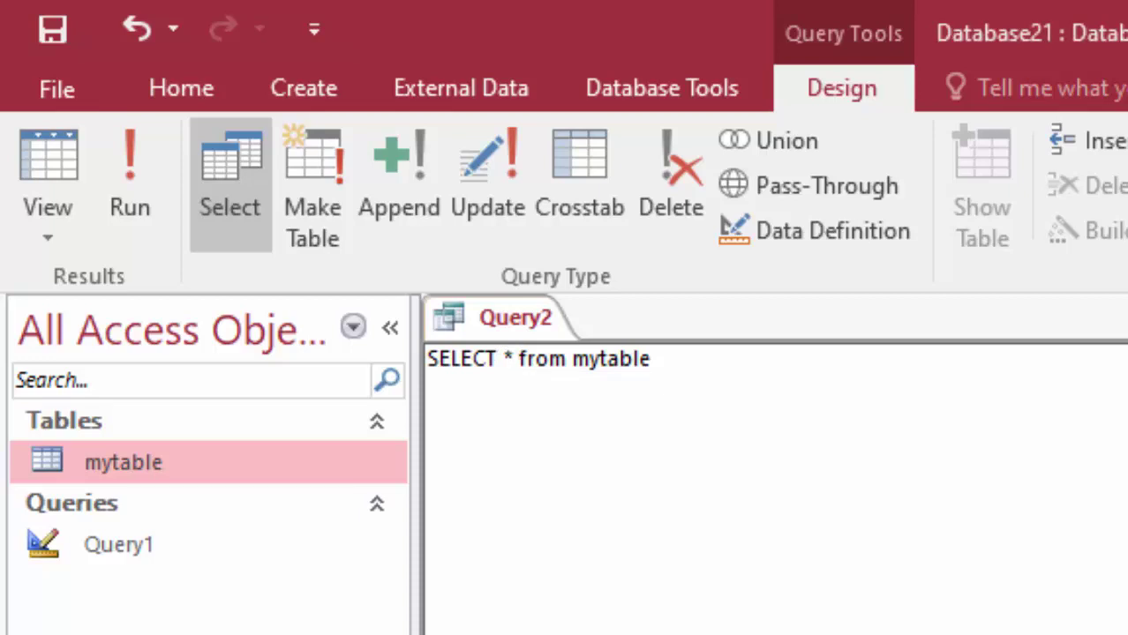
- Run Query2 to list mytable's records and move down through the class values
click(143, 164)
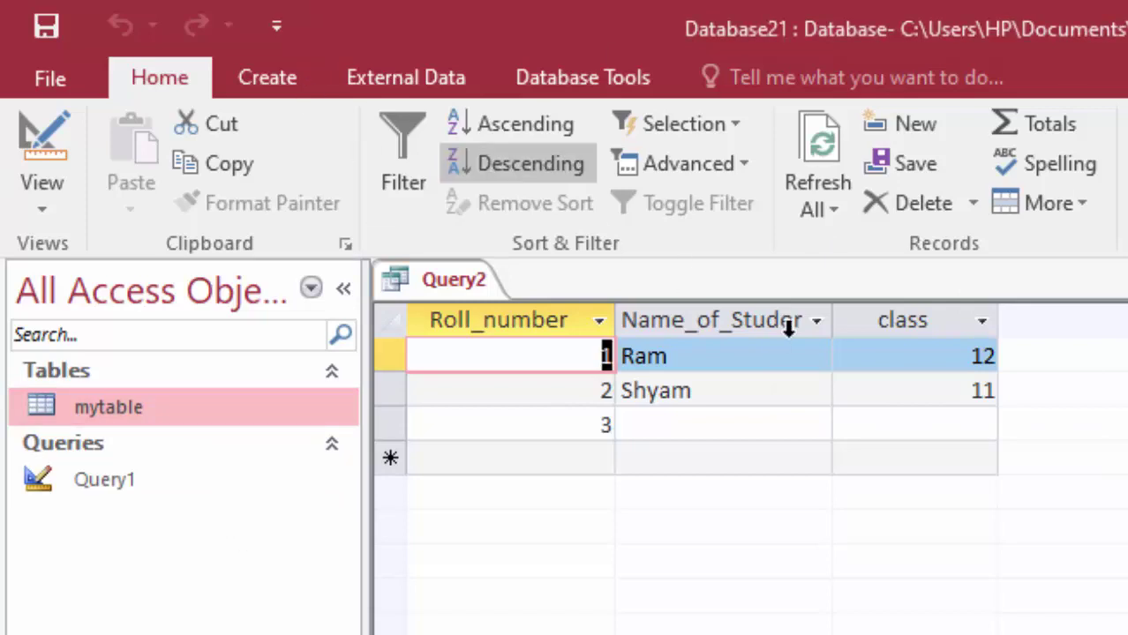
click(948, 362)
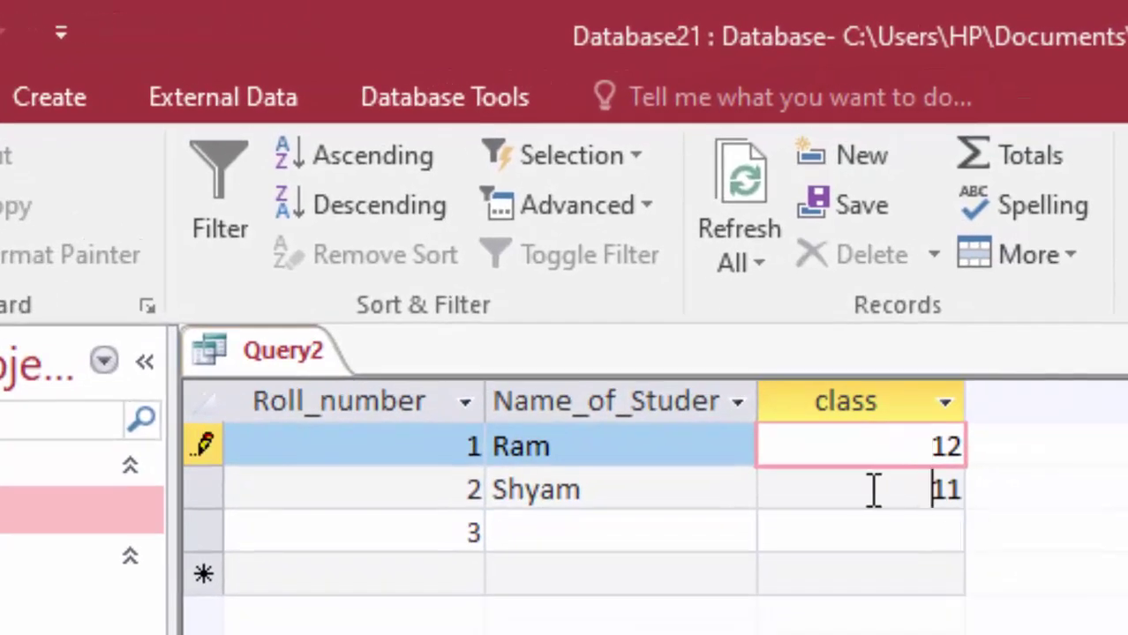
click(897, 447)
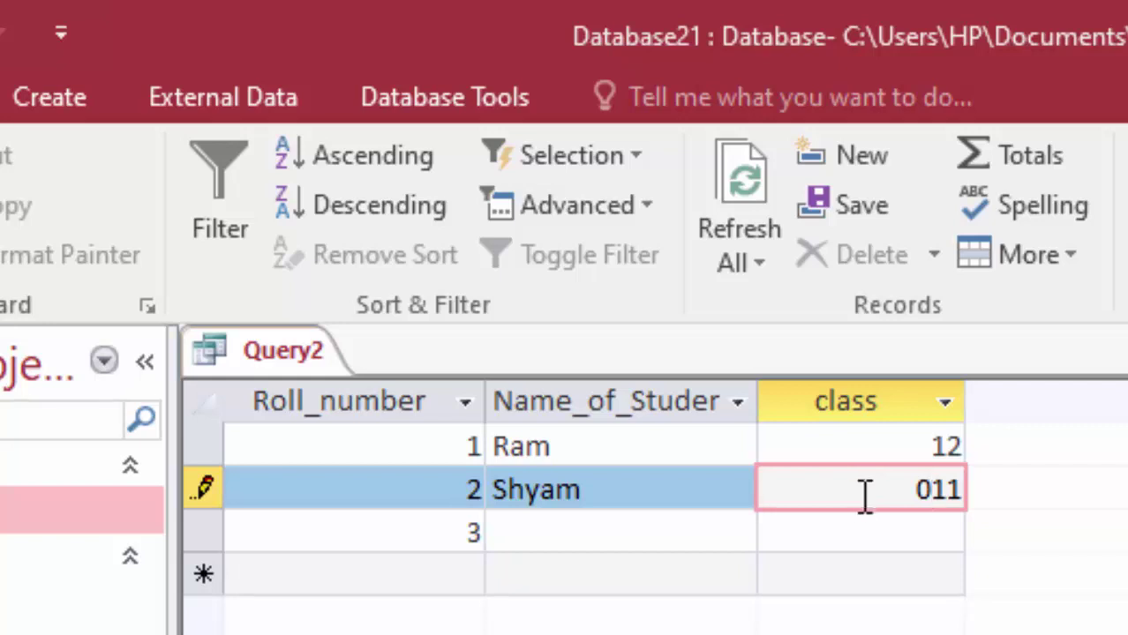
click(868, 523)
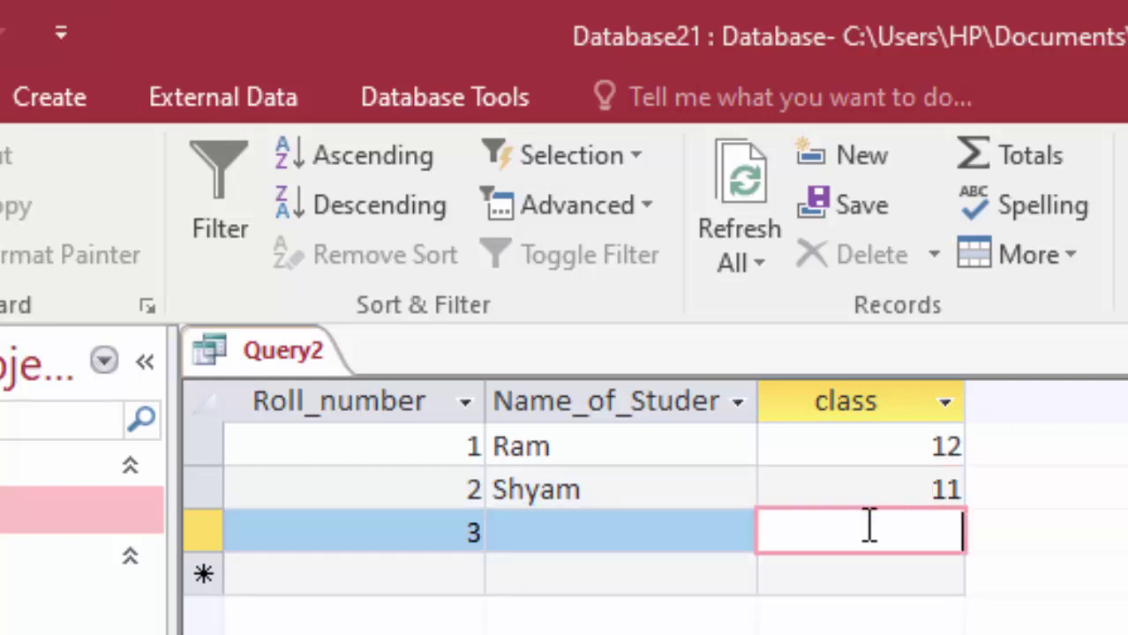
- Give record 3 the name Seema and class 01
click(711, 534)
text(Se)
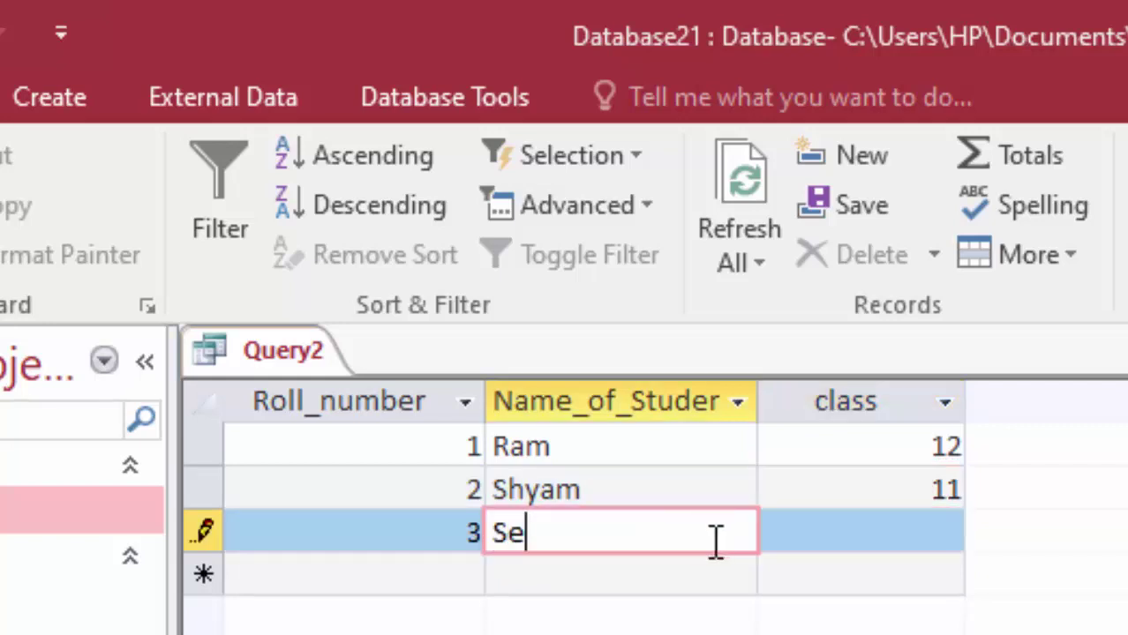
text(ema)
key(Tab)
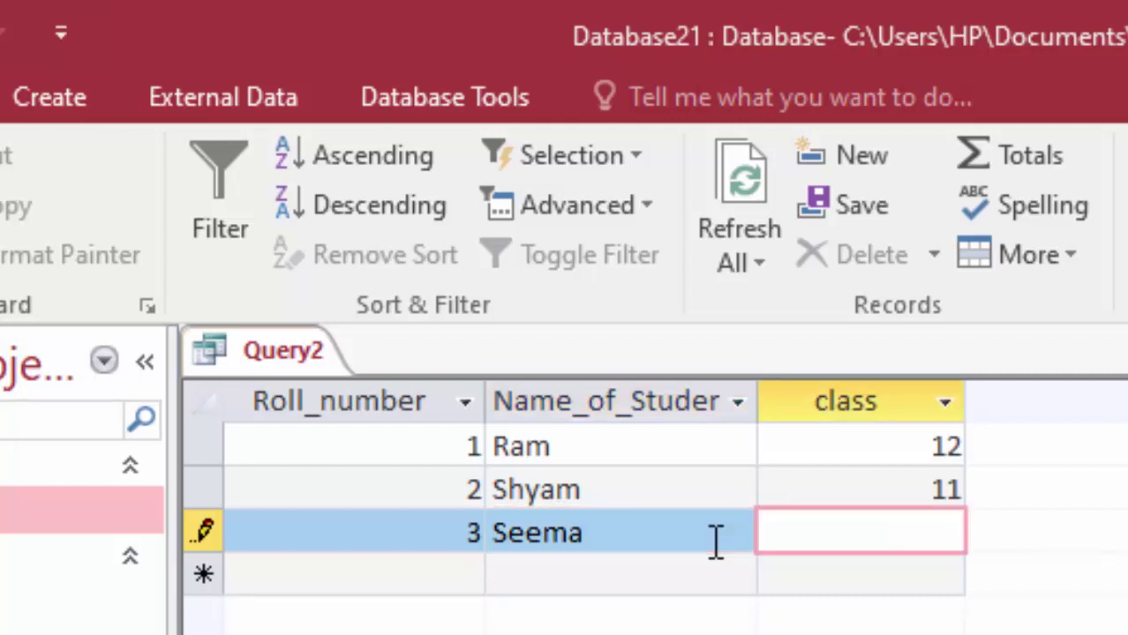
text(01)
key(Tab)
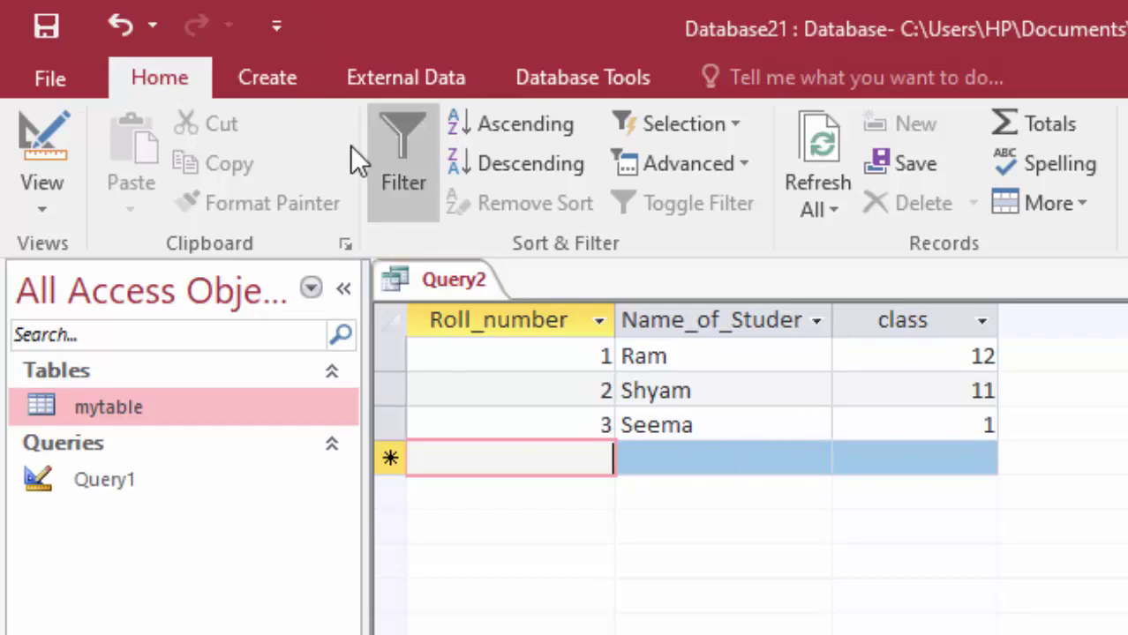
- Start a new blank query, Query3, in SQL view with the default SELECT text cleared
click(284, 72)
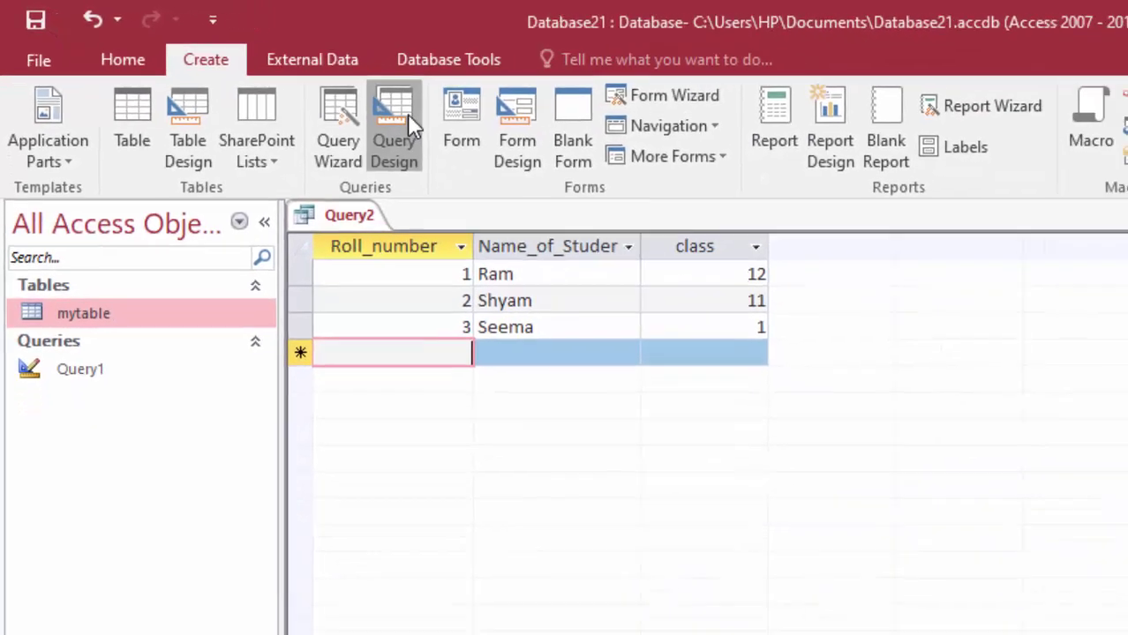
click(512, 176)
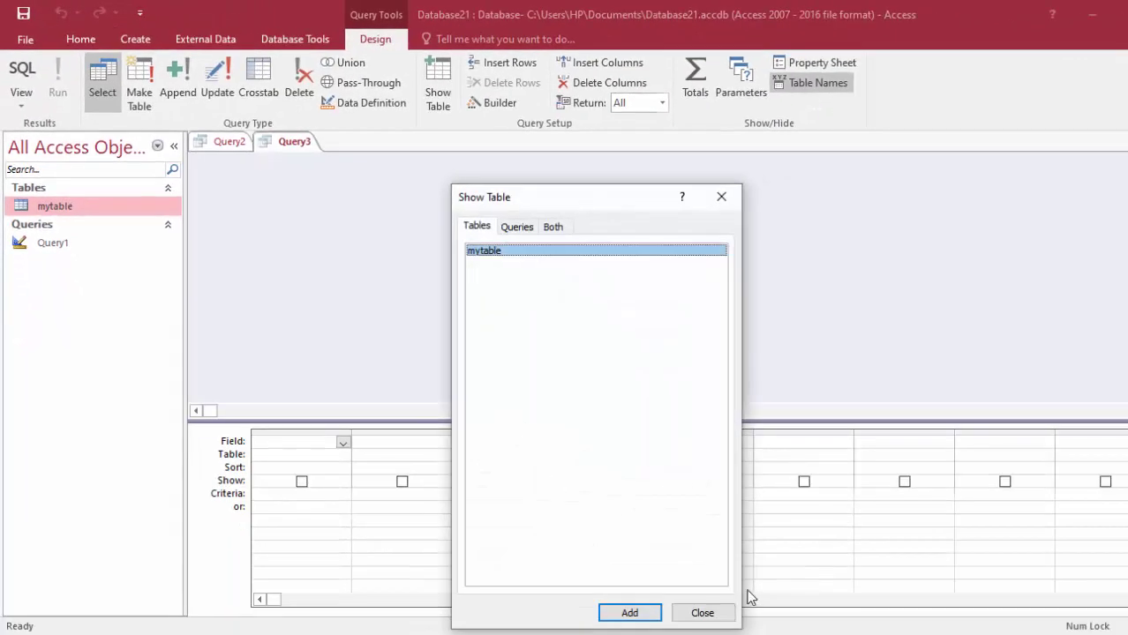
click(719, 611)
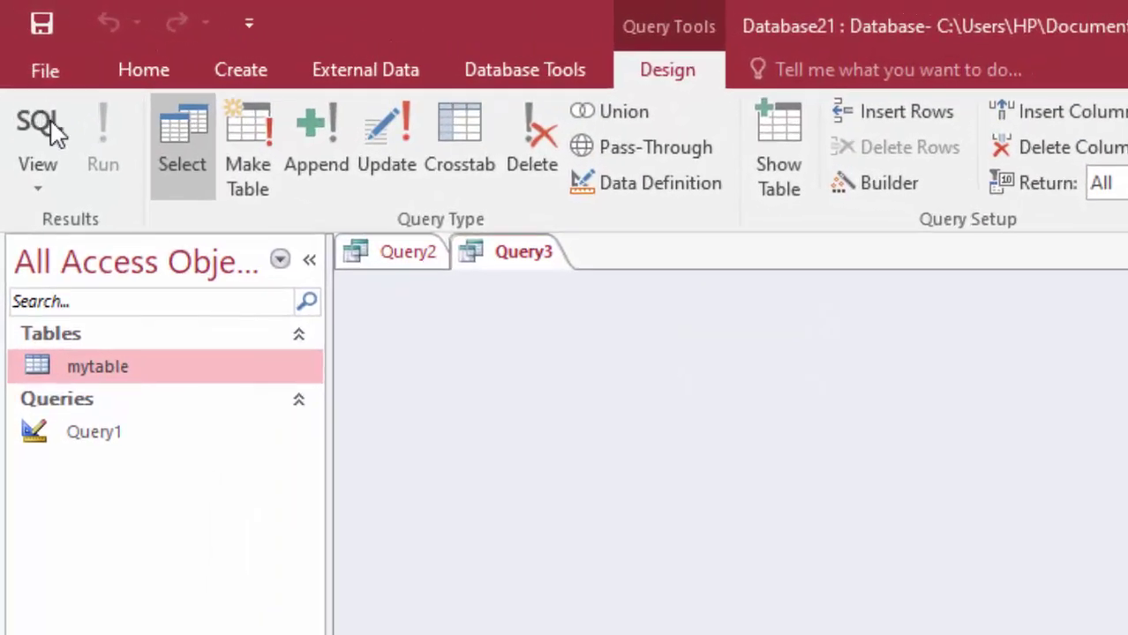
click(55, 128)
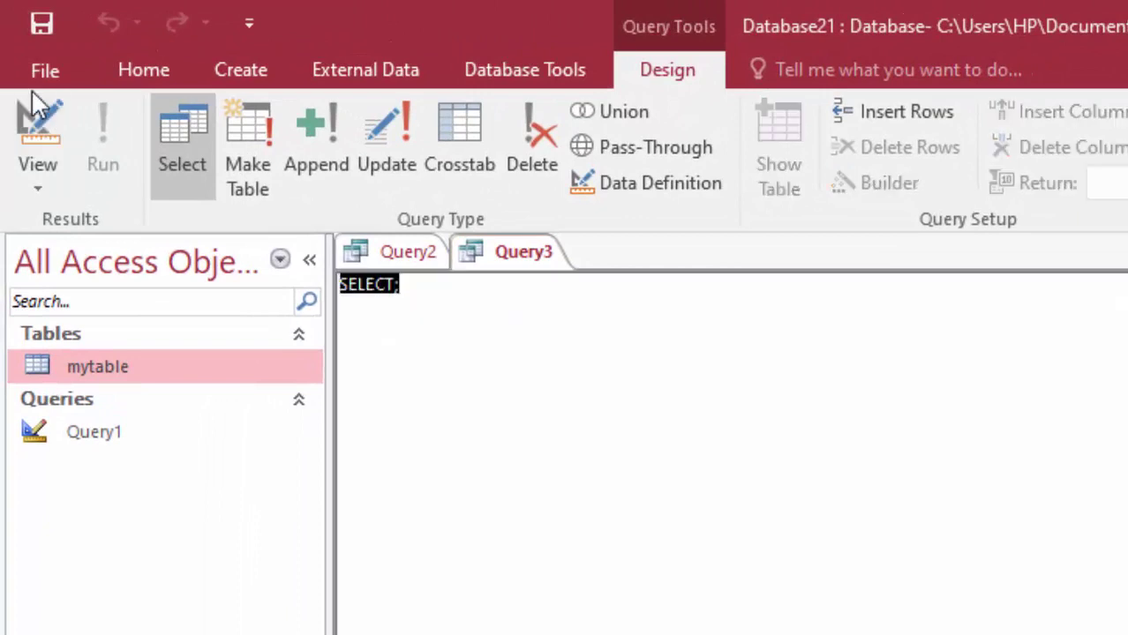
key(Delete)
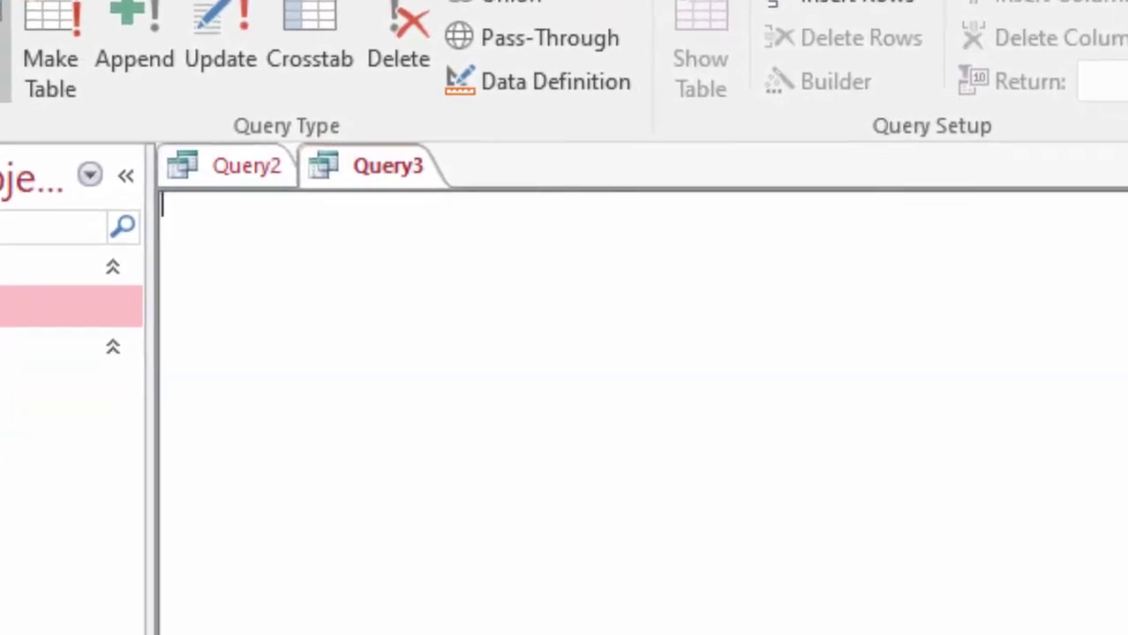
- Write 'Alter table mytable' in Query3, opening the mytable datasheet along the way
text(Alt)
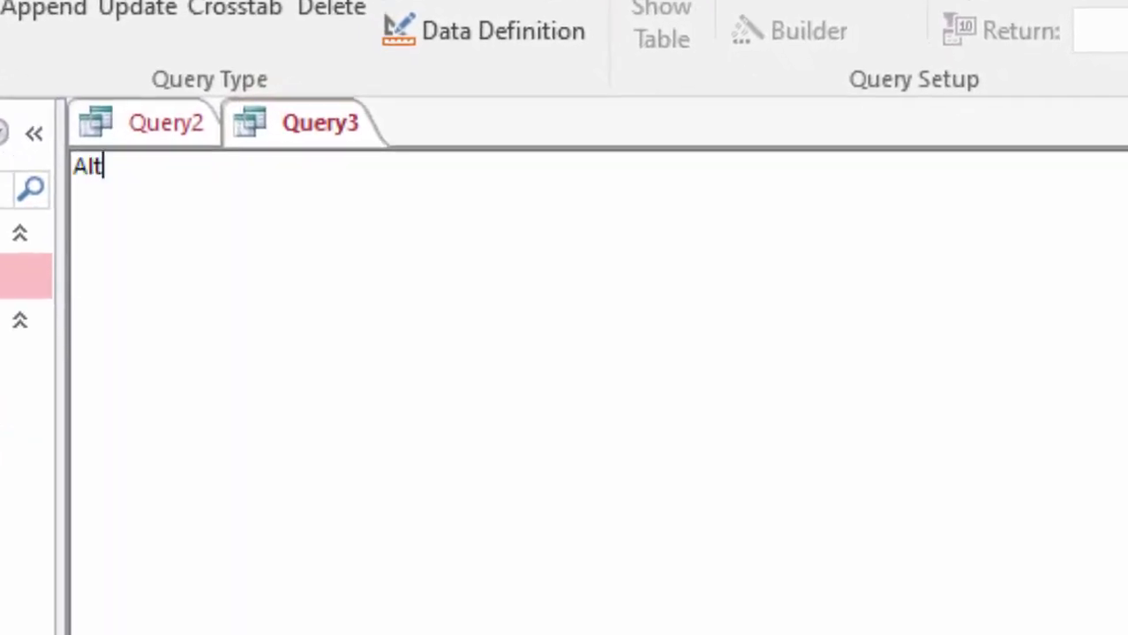
text(er)
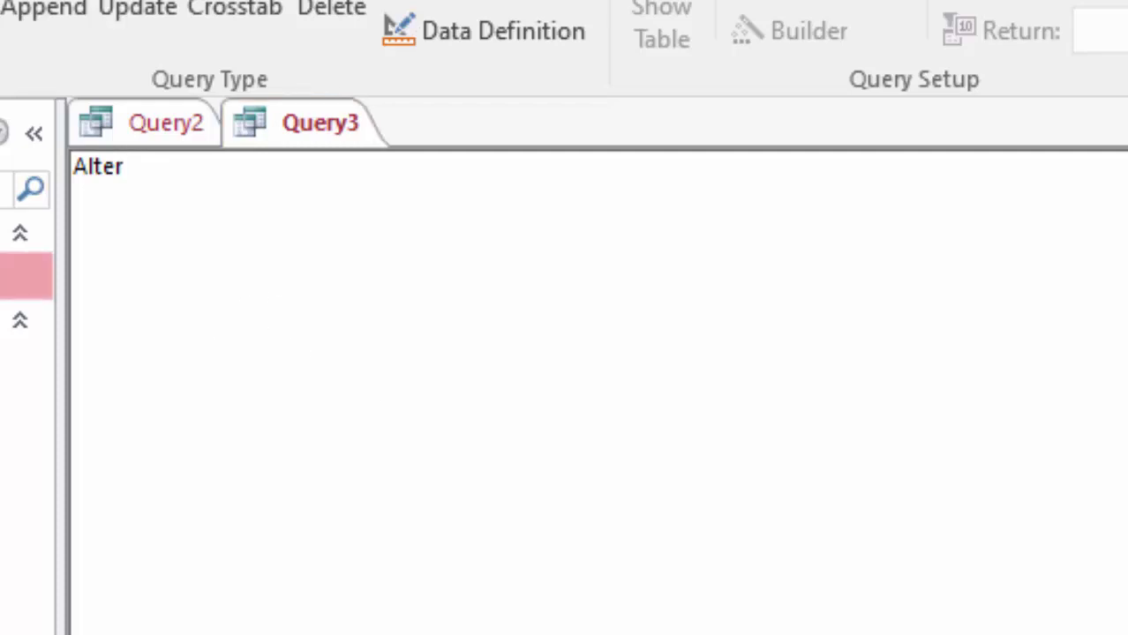
double_click(27, 275)
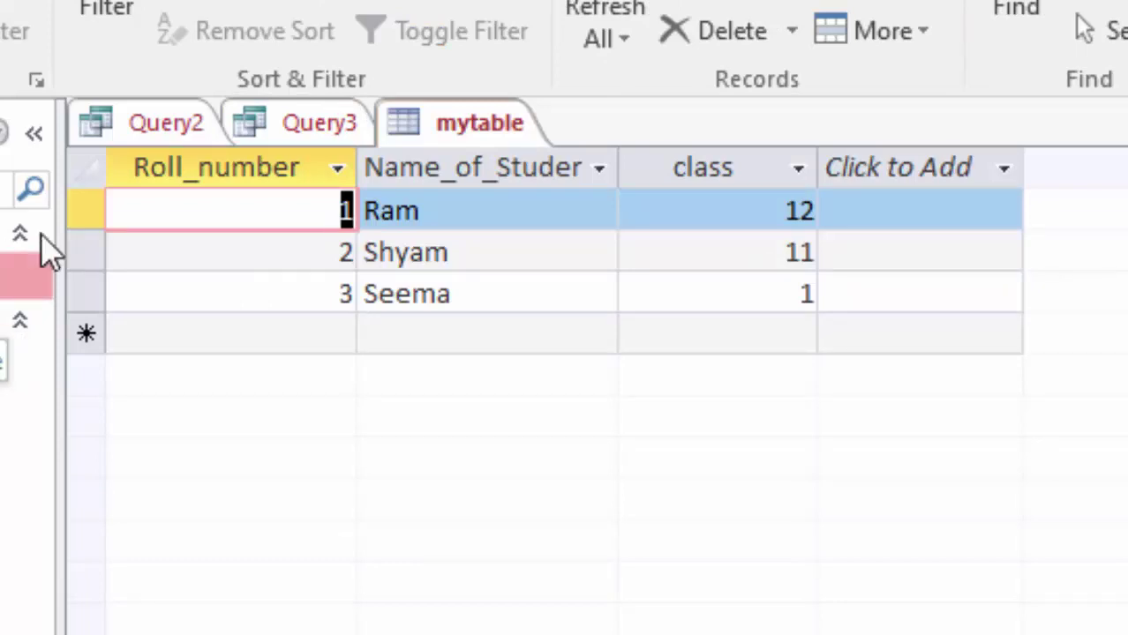
click(309, 132)
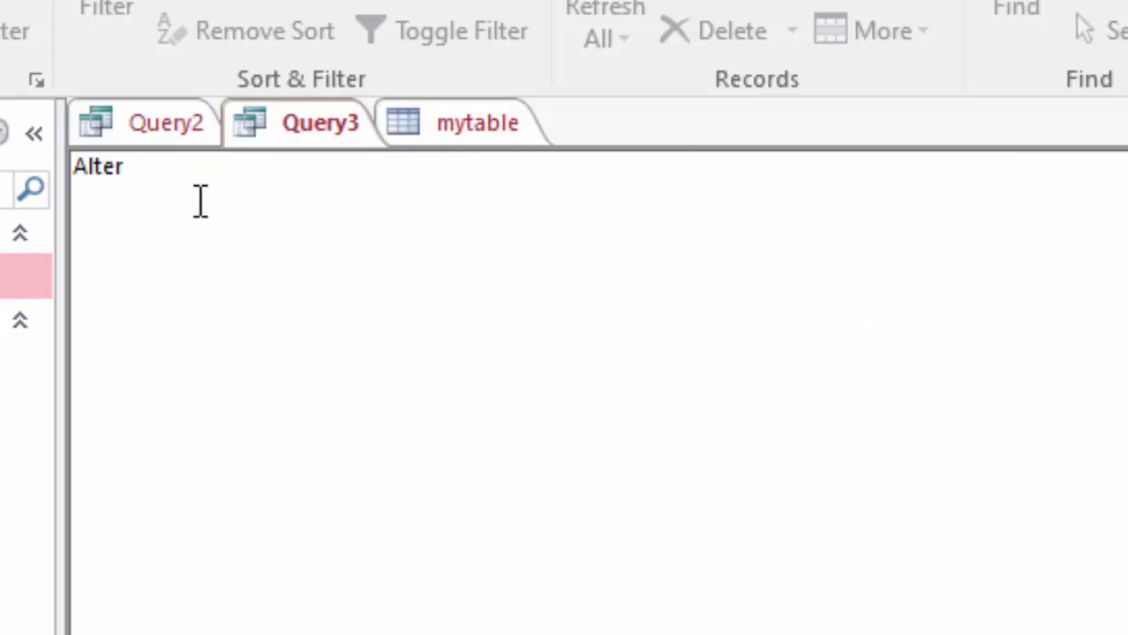
text( m)
text(ytabl)
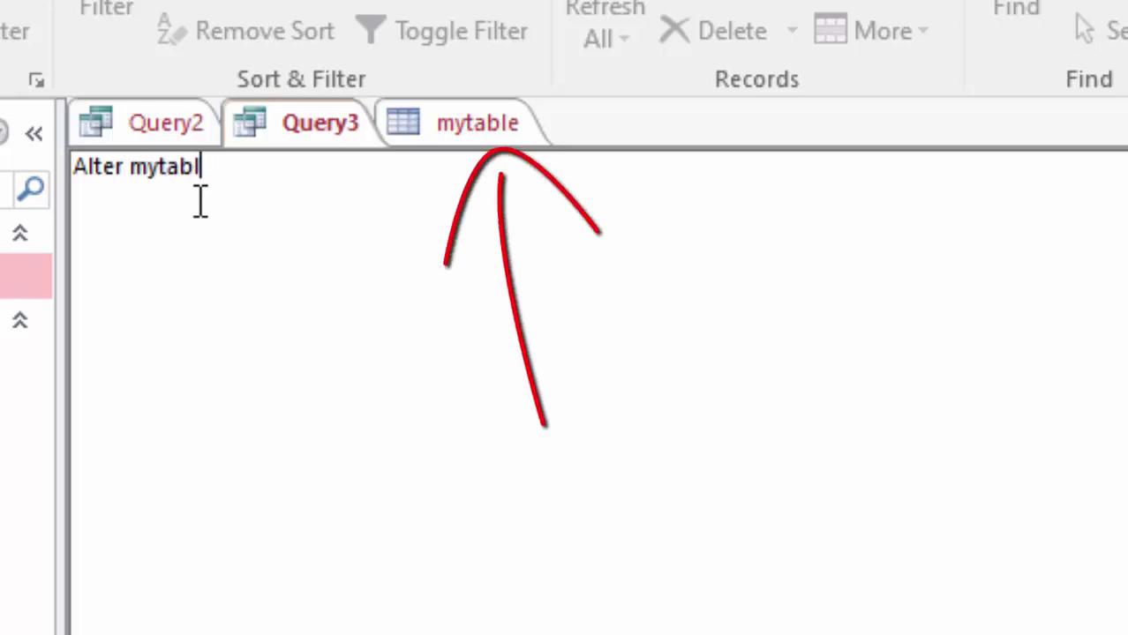
text(e)
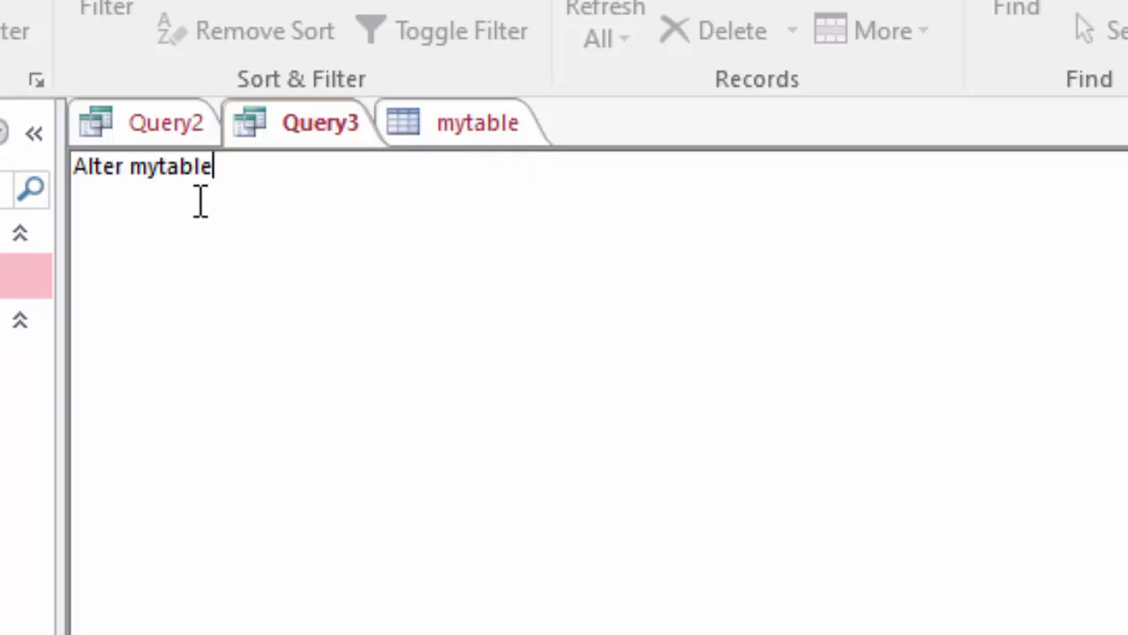
click(126, 167)
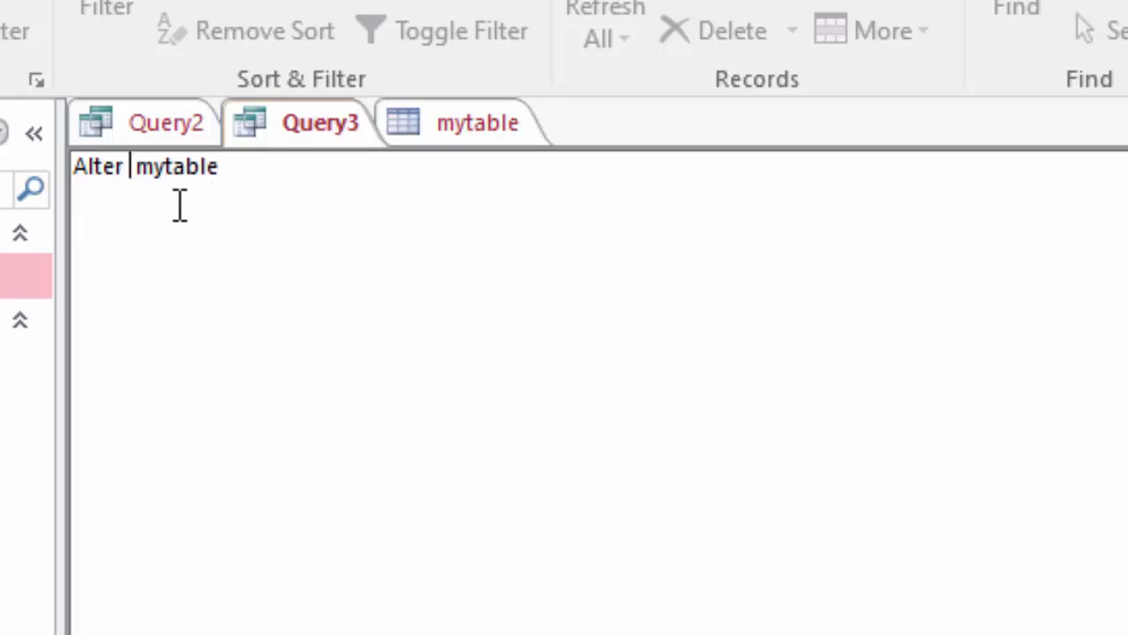
text(table)
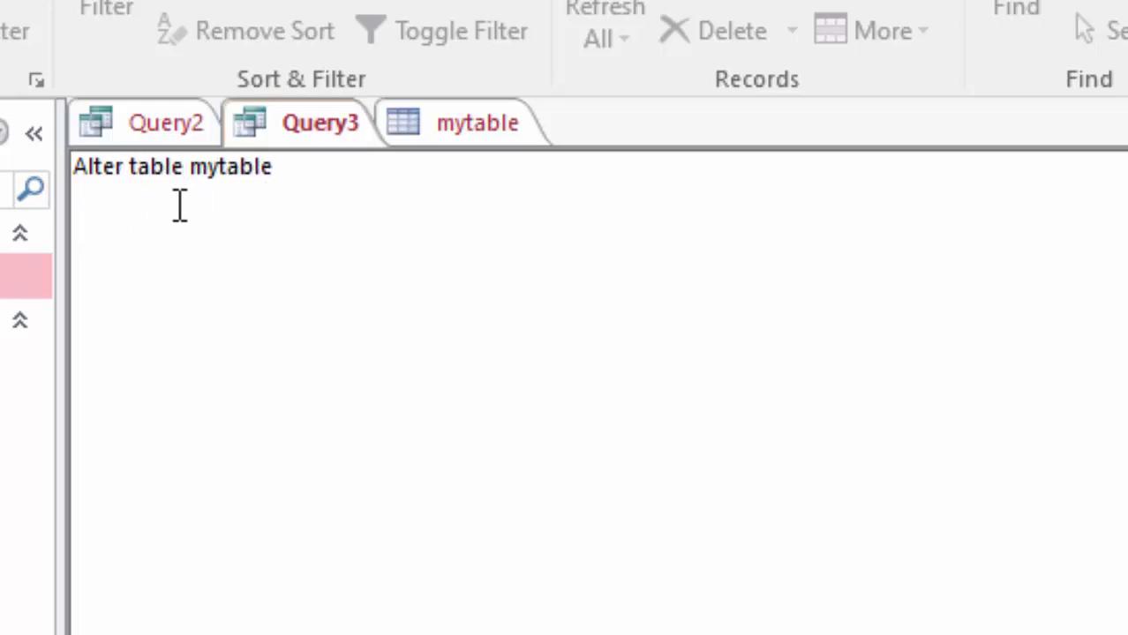
- Begin a second SQL line reading 'Alter', then switch to the mytable datasheet
click(309, 166)
key(Return)
text(alter)
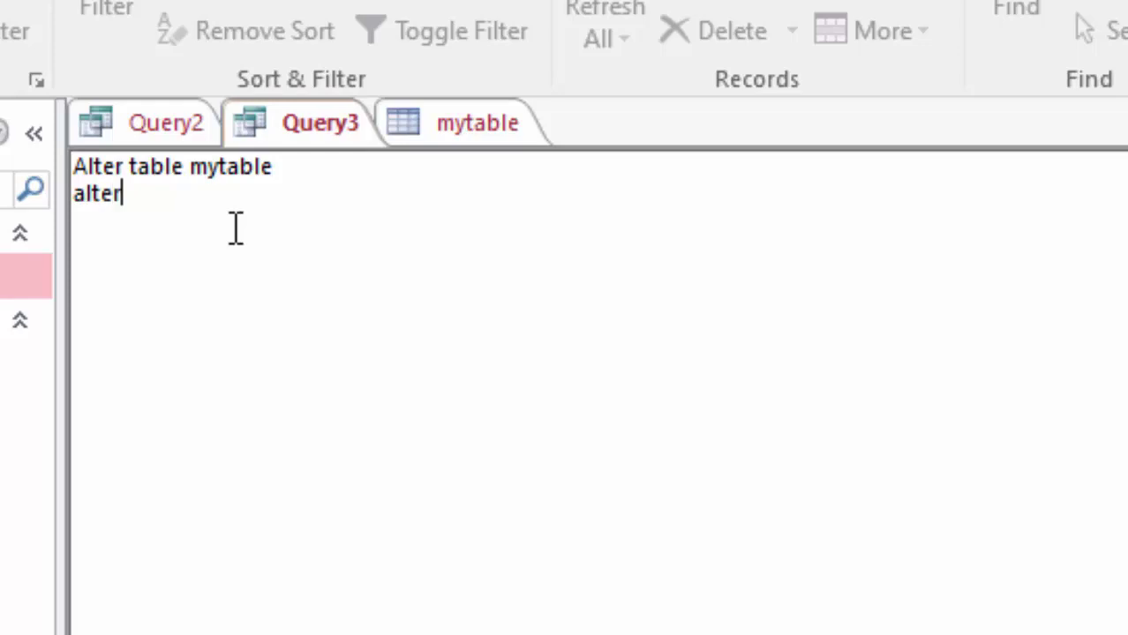
key(BackSpace)
key(BackSpace)
key(BackSpace)
key(BackSpace)
key(BackSpace)
key(BackSpace)
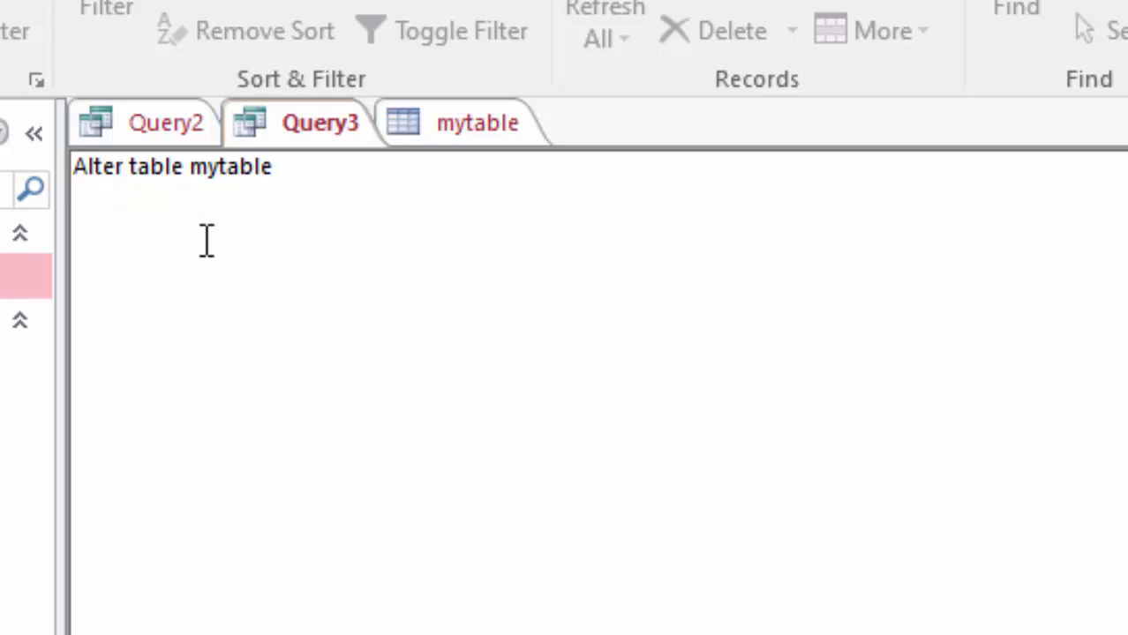
text(A)
text(l)
text(t)
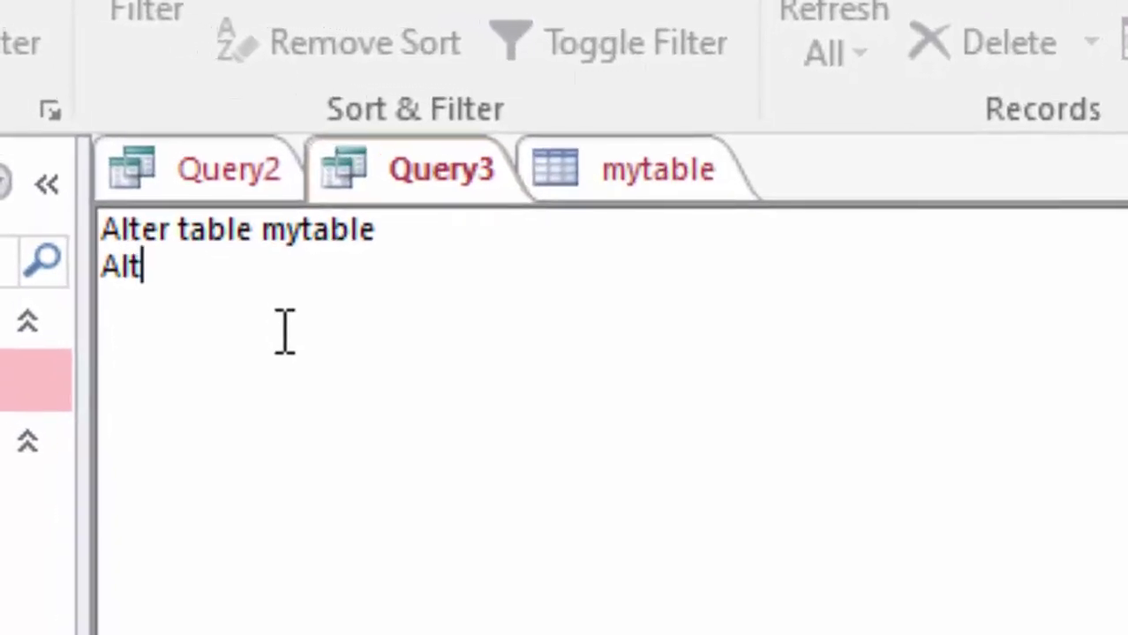
text(er)
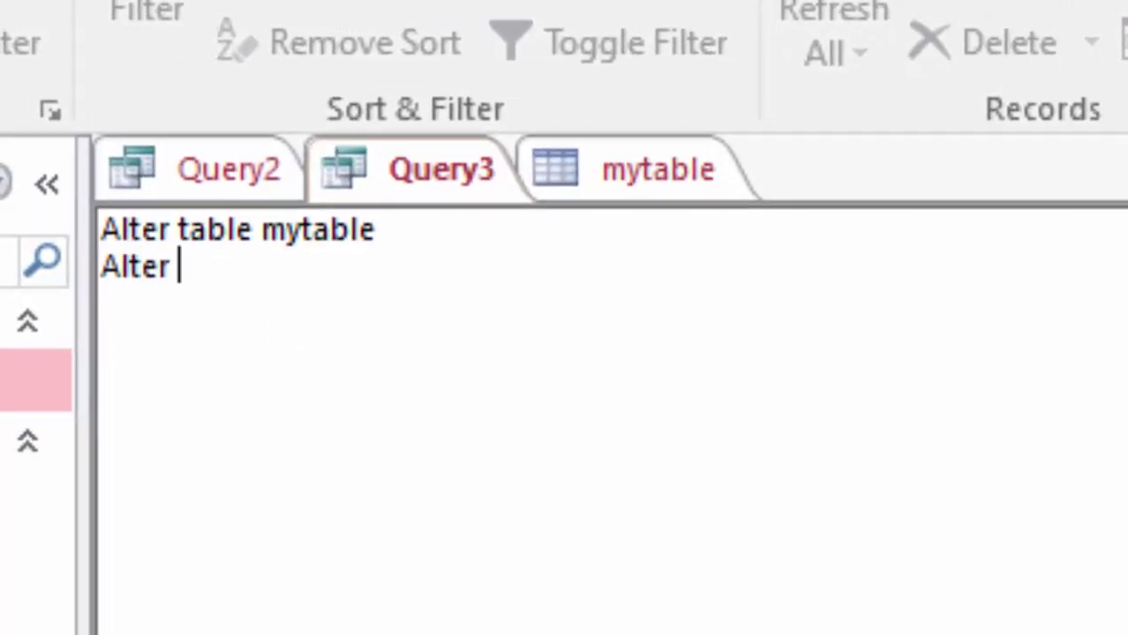
key(ctrl+F6)
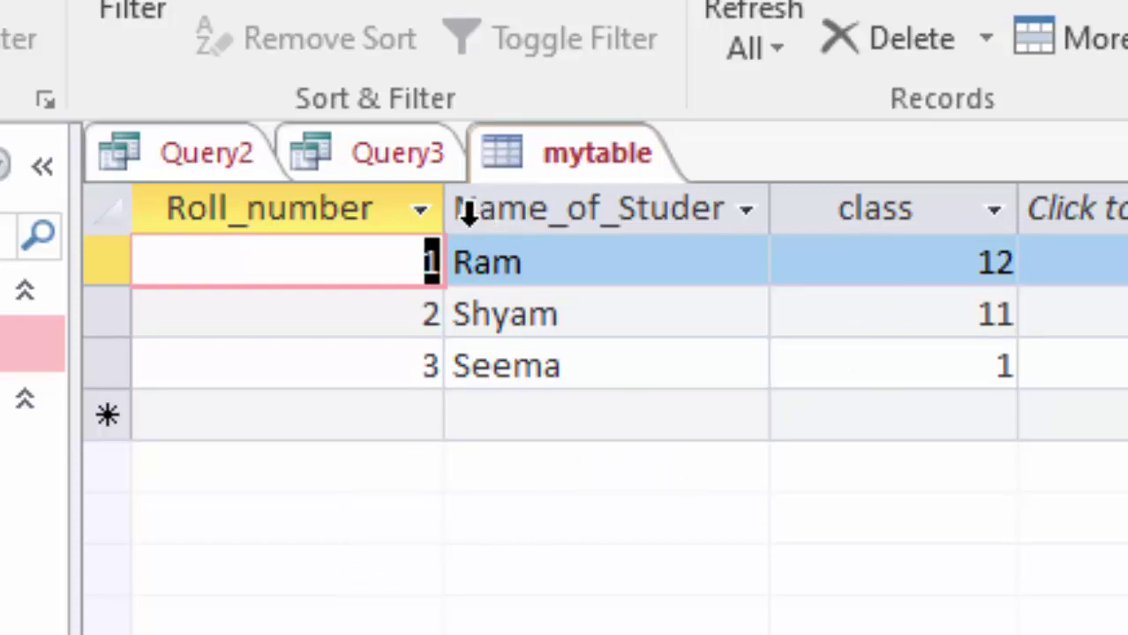
- Finish the second line as 'Alter column class varchar(8)', correcting the length from 7 to 8
click(422, 152)
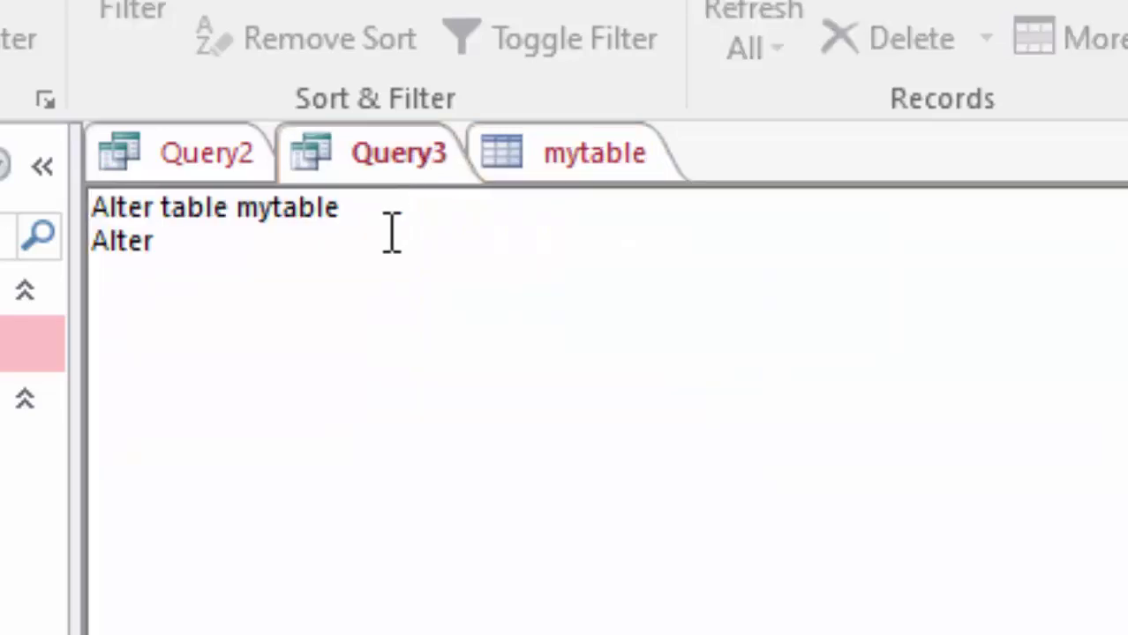
text(column)
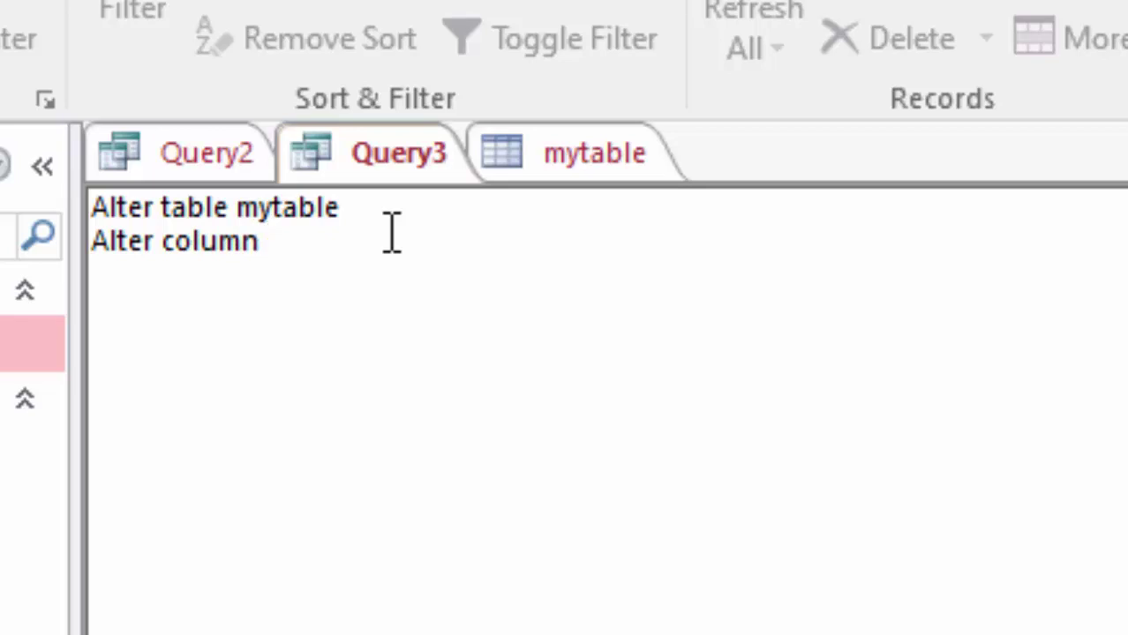
text( class)
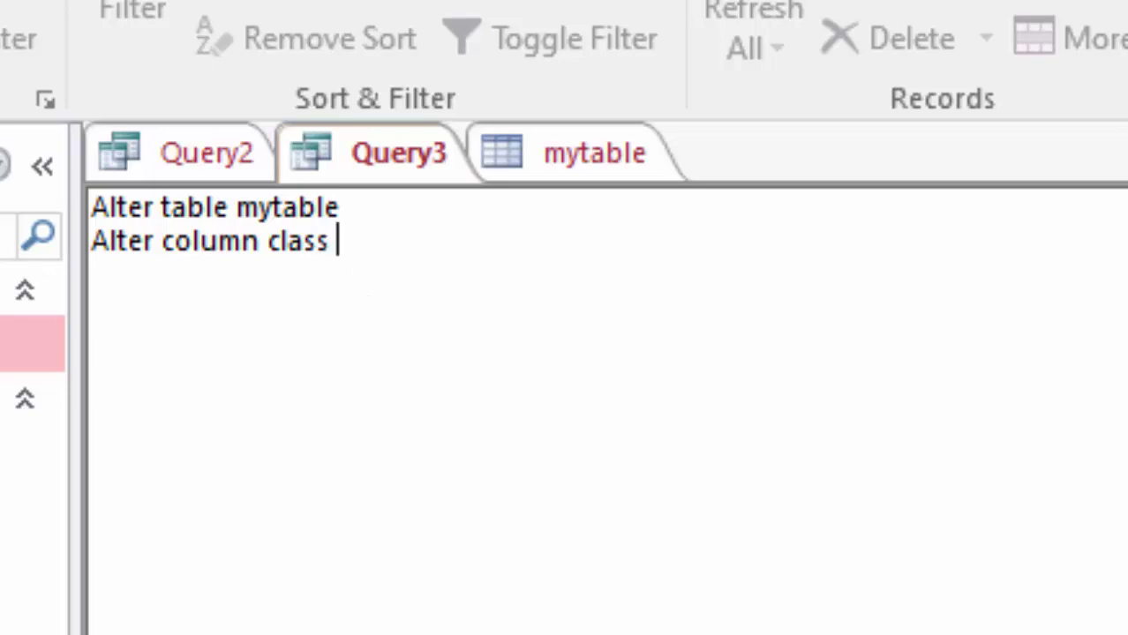
text(varchar)
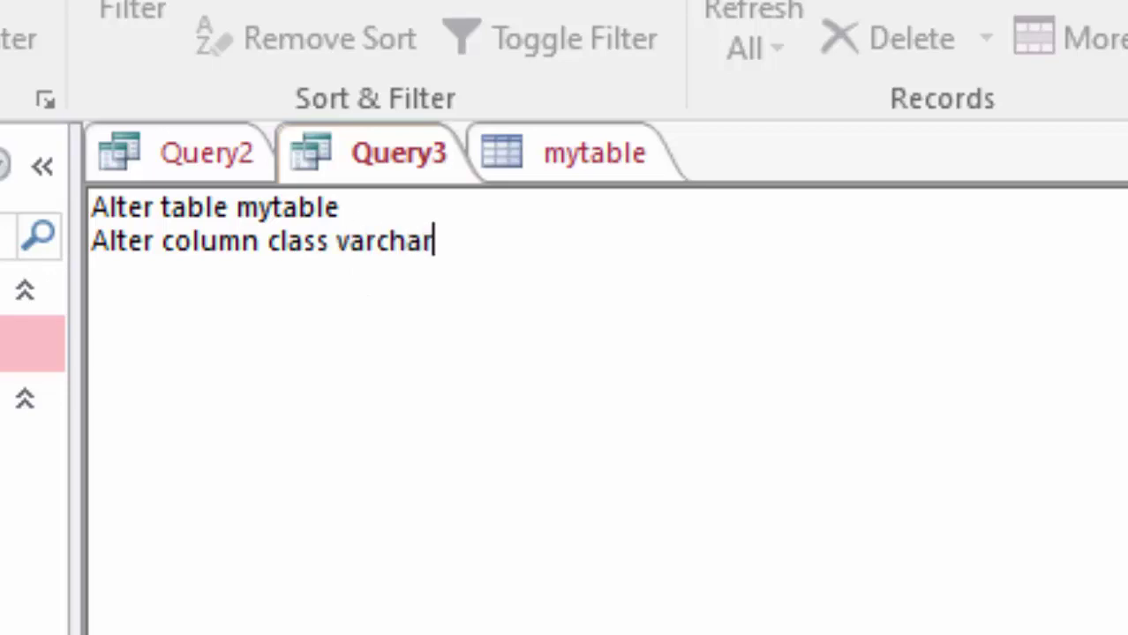
text(()
text(7))
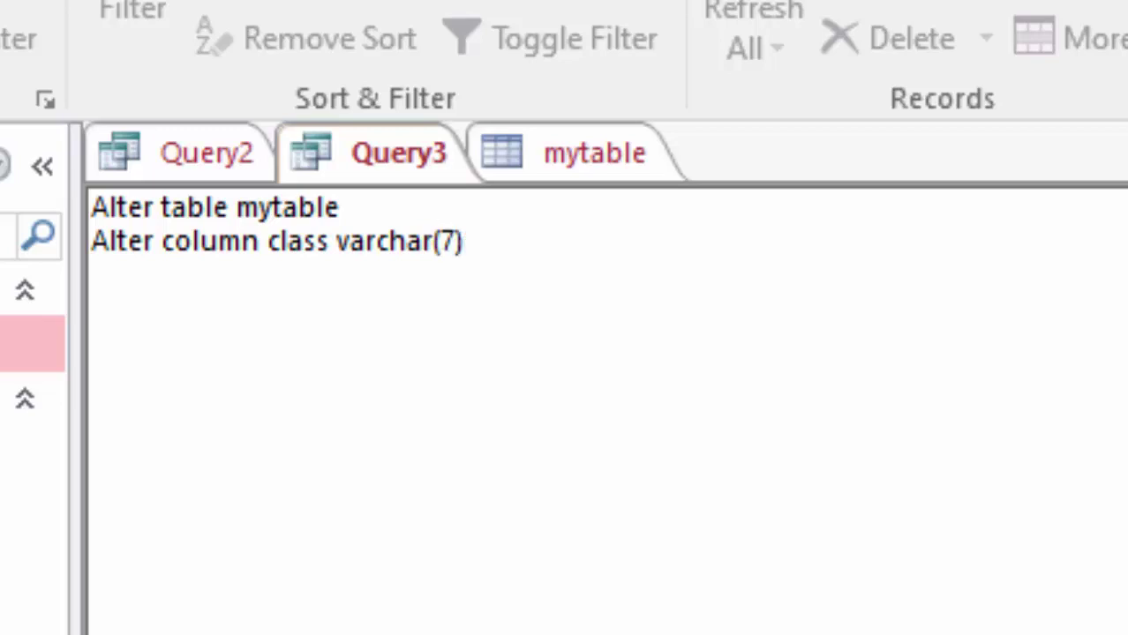
key(BackSpace)
key(BackSpace)
text(8))
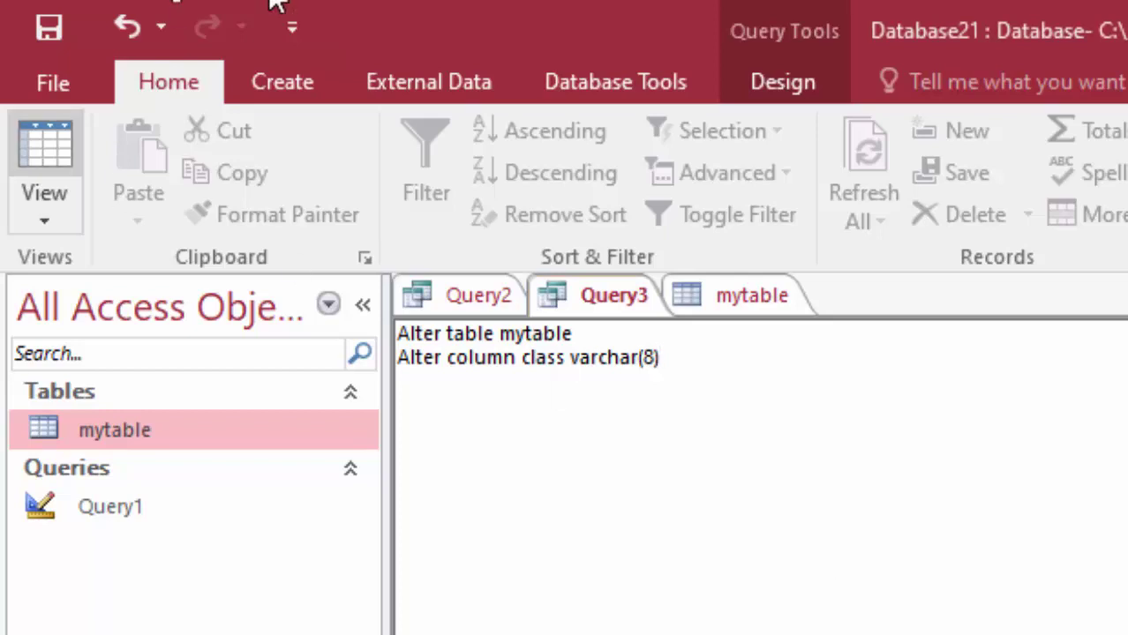
- Try running Query3, dismiss the table-locked error, and close the mytable datasheet
click(775, 71)
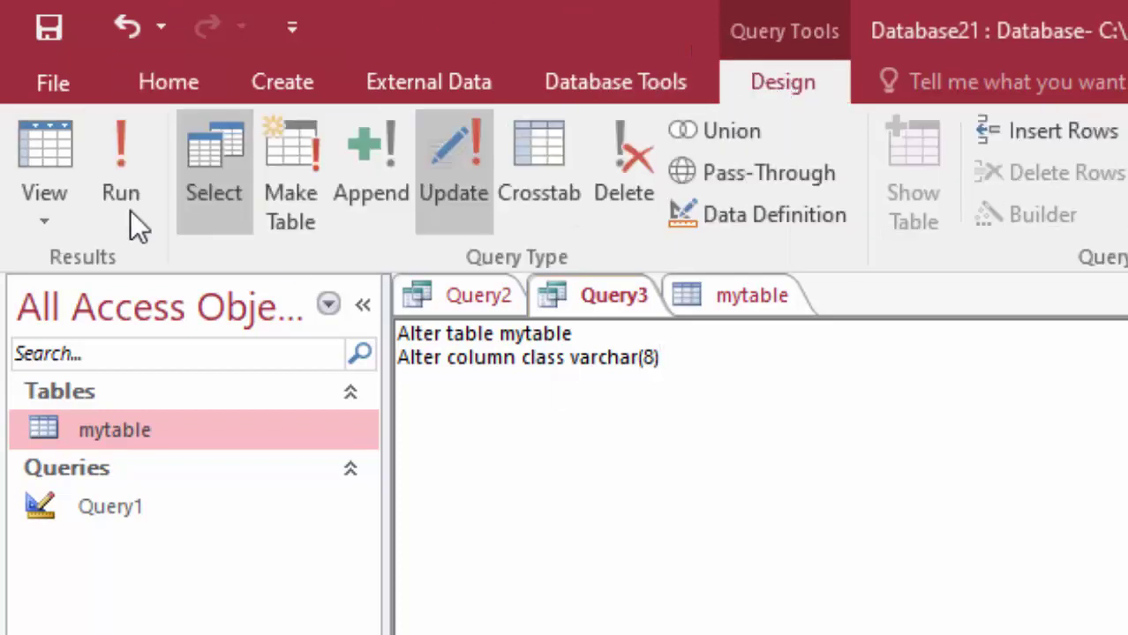
click(101, 155)
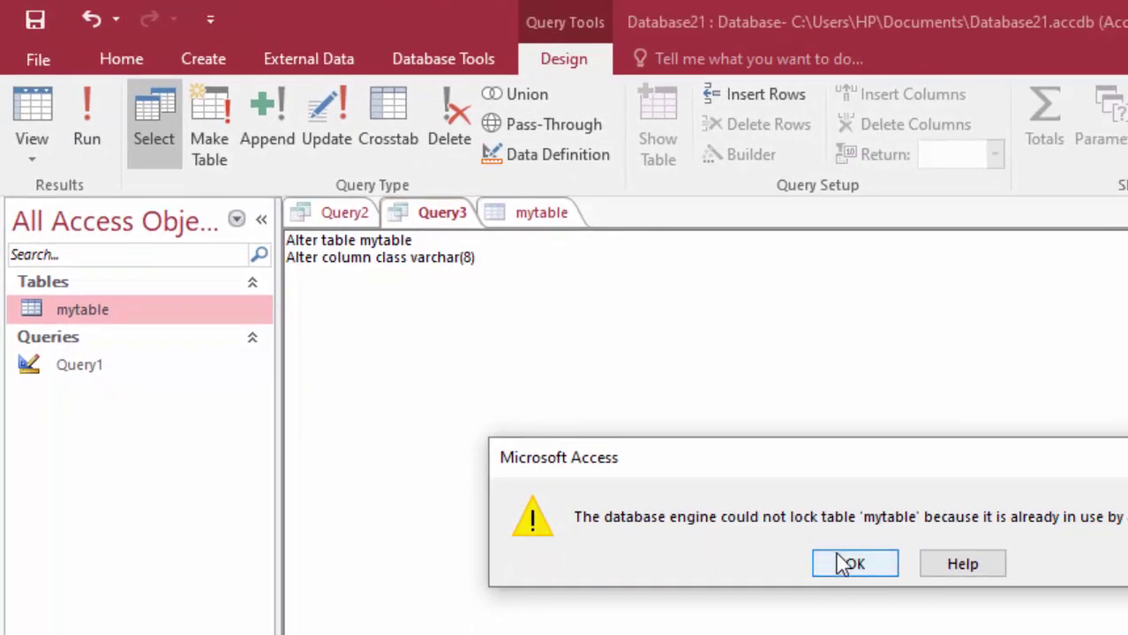
click(846, 565)
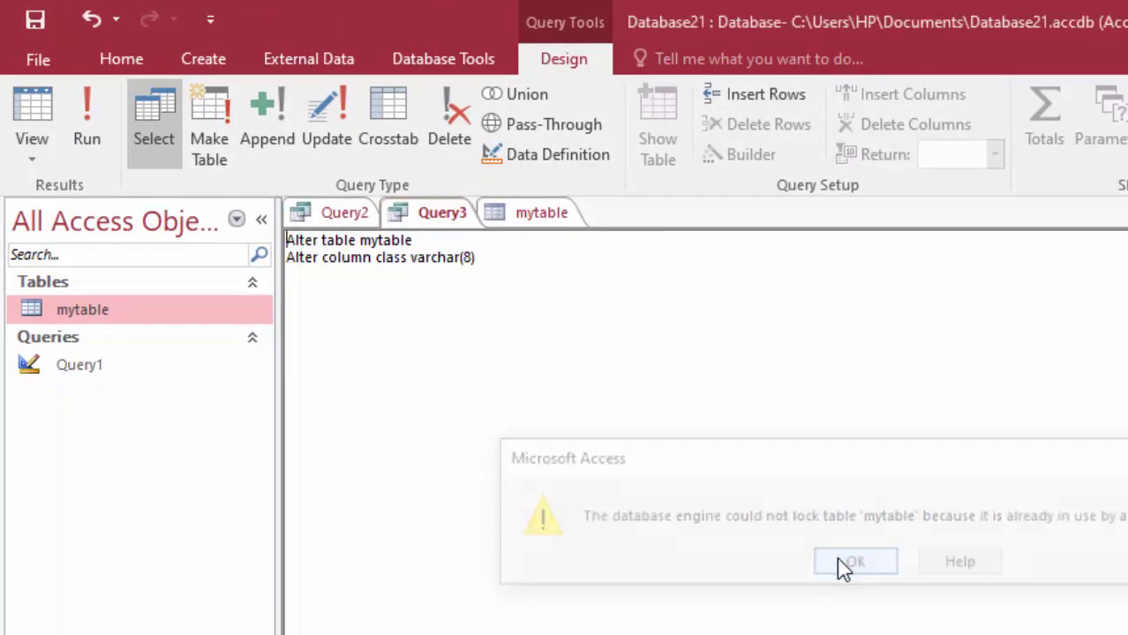
right_click(540, 221)
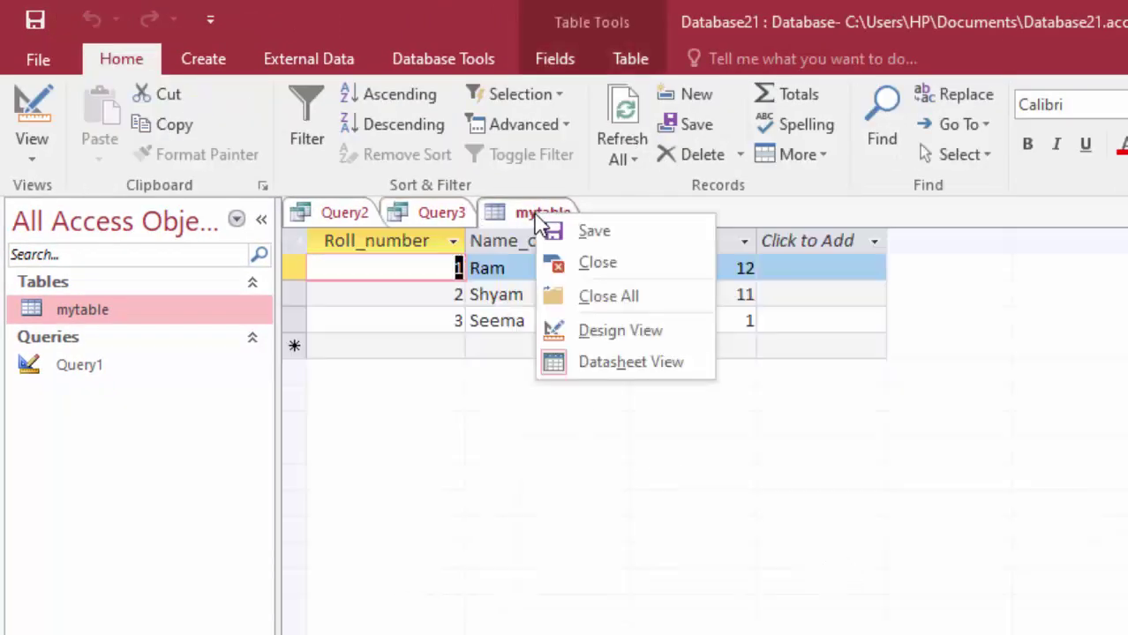
click(551, 215)
right_click(572, 215)
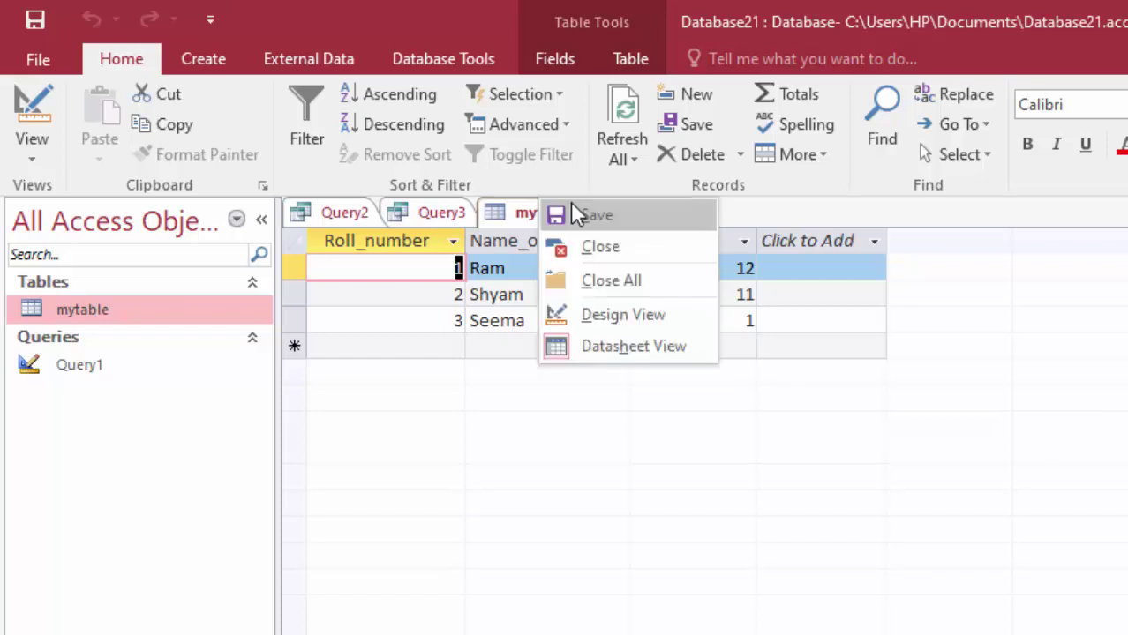
click(600, 262)
- Save Query3 and Query2 under their default names
key(ctrl+s)
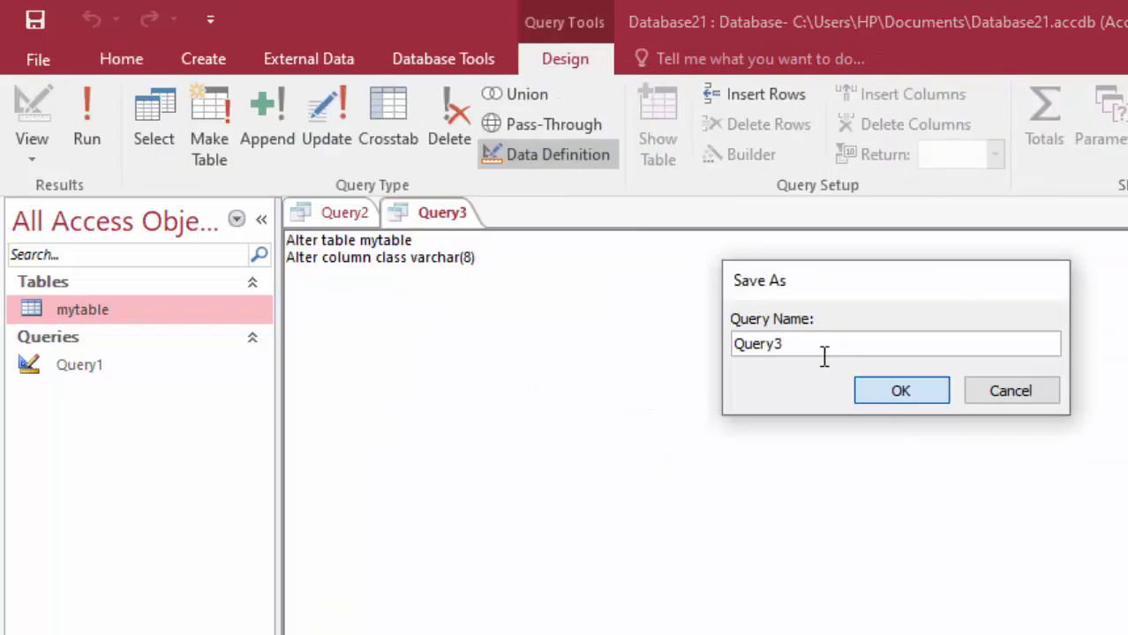
key(Return)
right_click(364, 216)
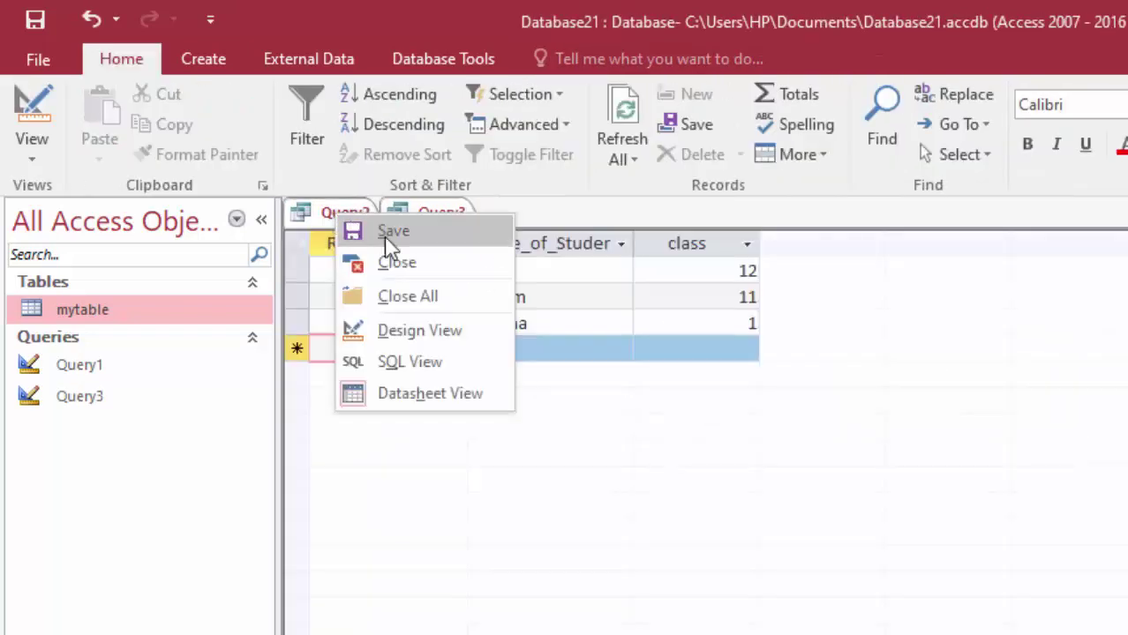
click(379, 231)
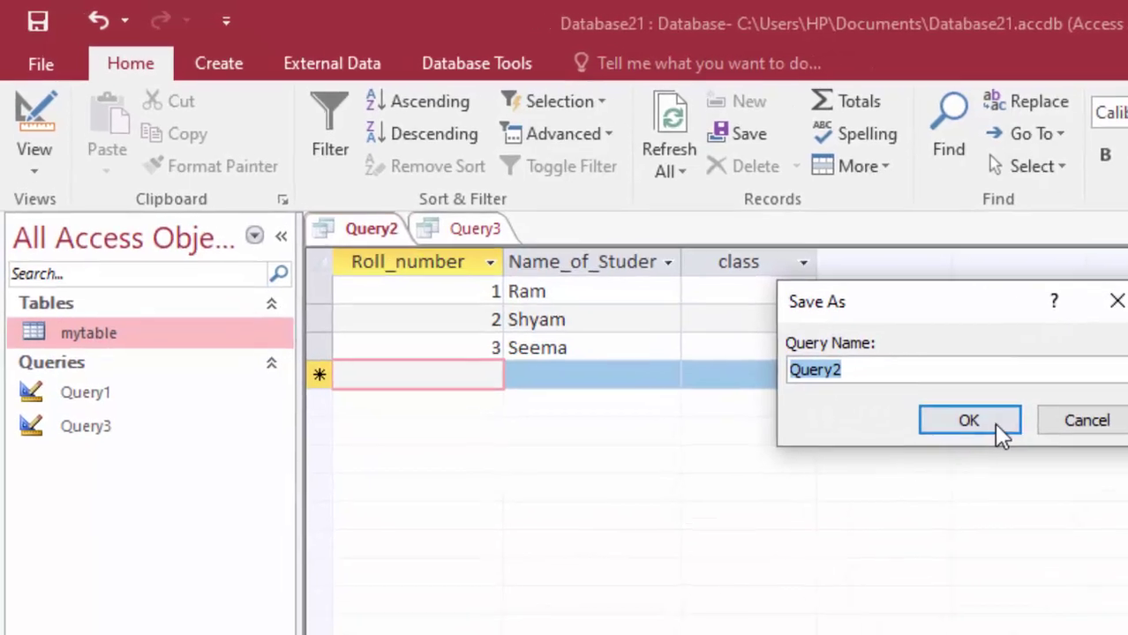
click(936, 393)
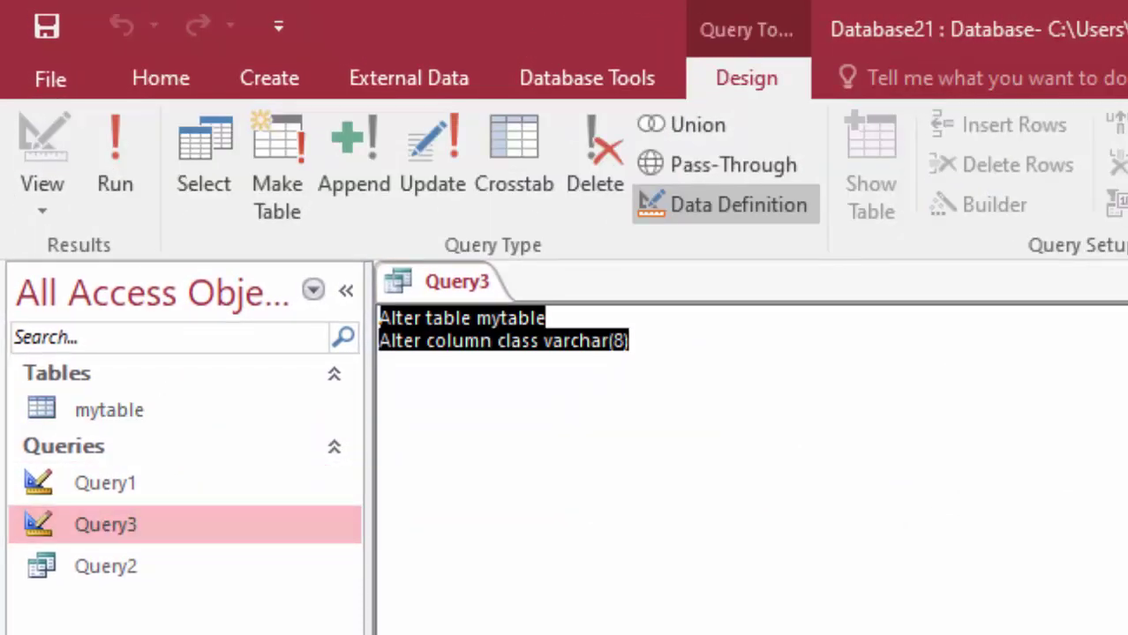
- Run the saved Query3 from the query list and dismiss the missing destination field error
click(632, 341)
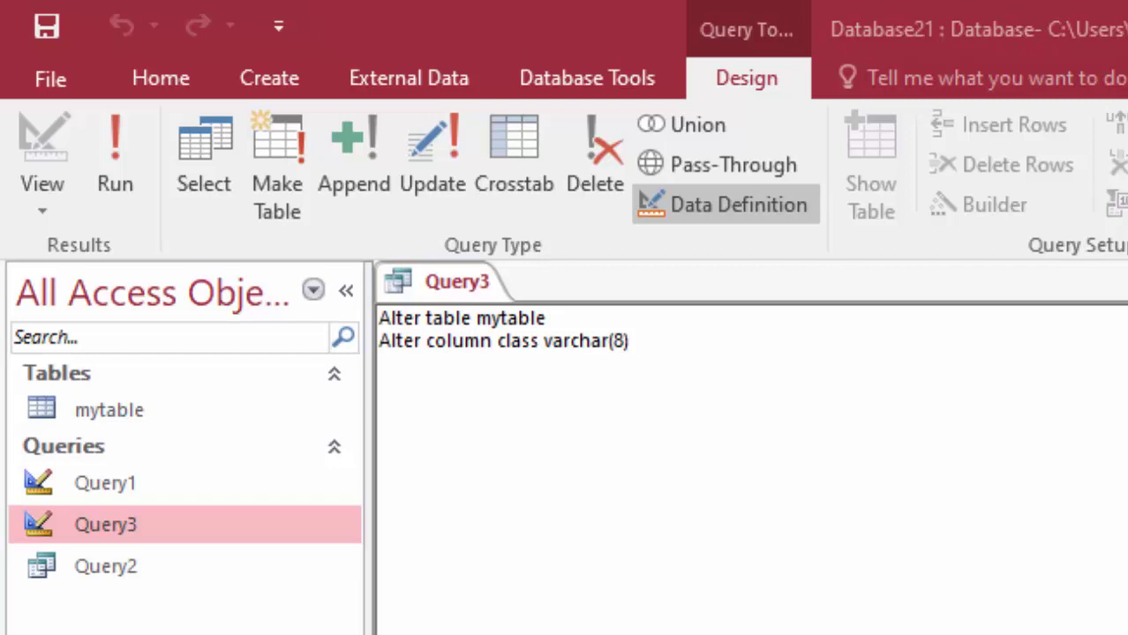
key(ctrl+a)
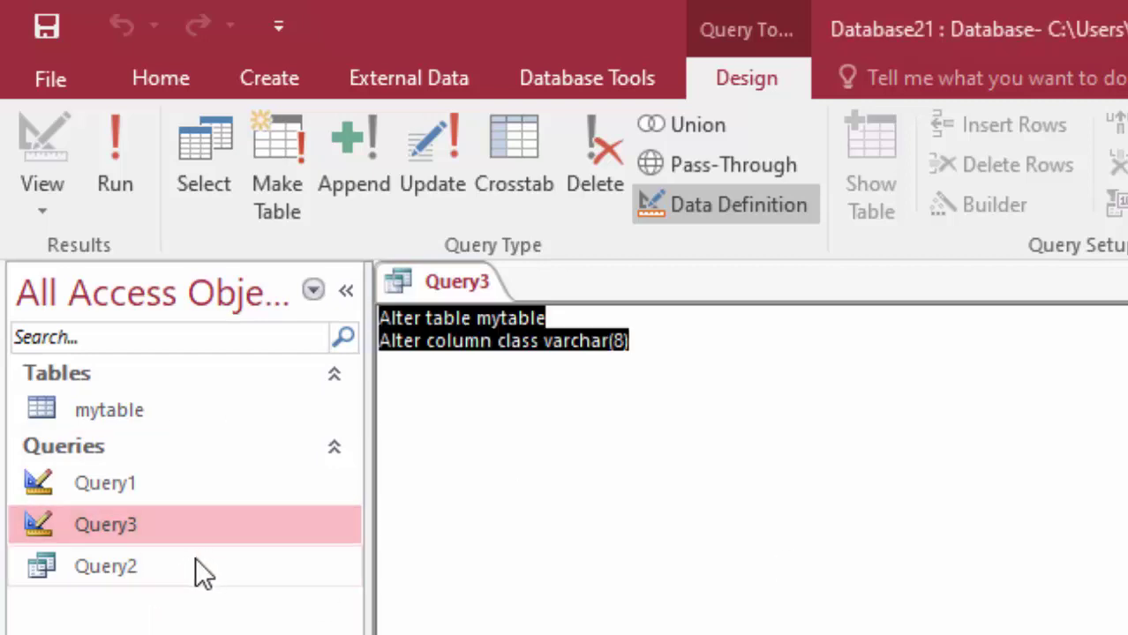
double_click(198, 526)
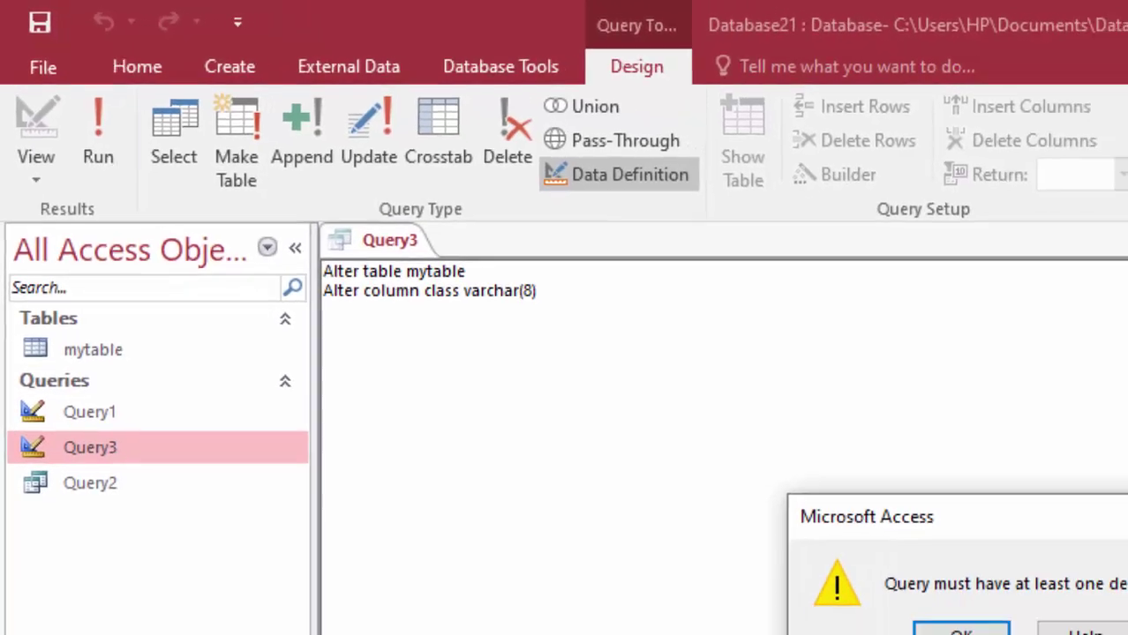
click(805, 534)
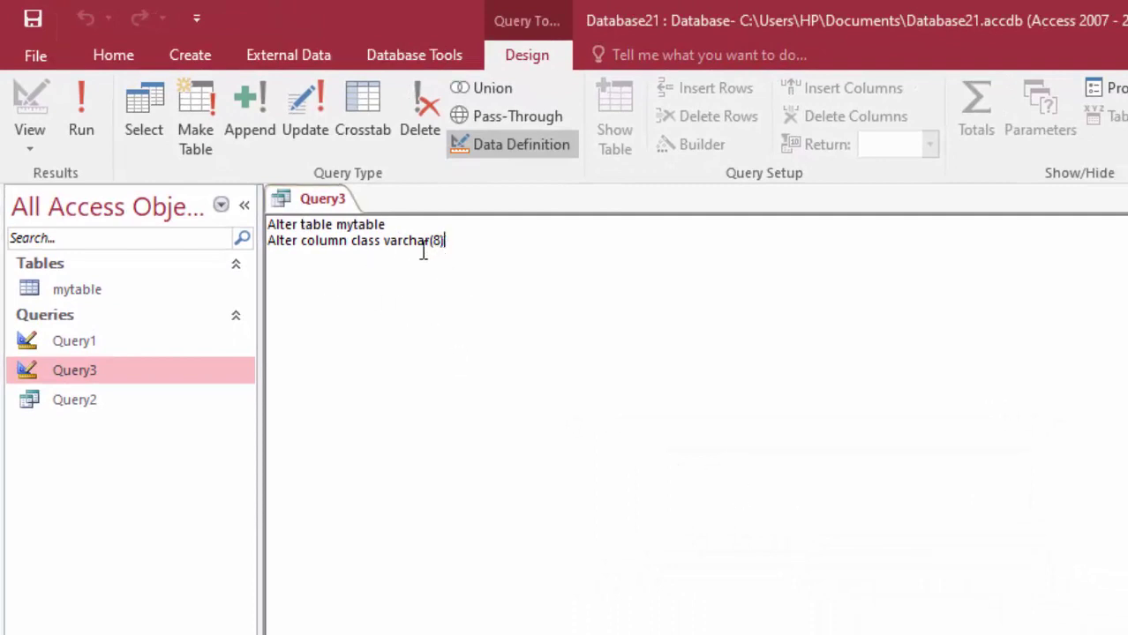
right_click(304, 194)
- Close the Query3 editor, run Query3 accepting the data-definition warning, and reopen mytable
click(336, 240)
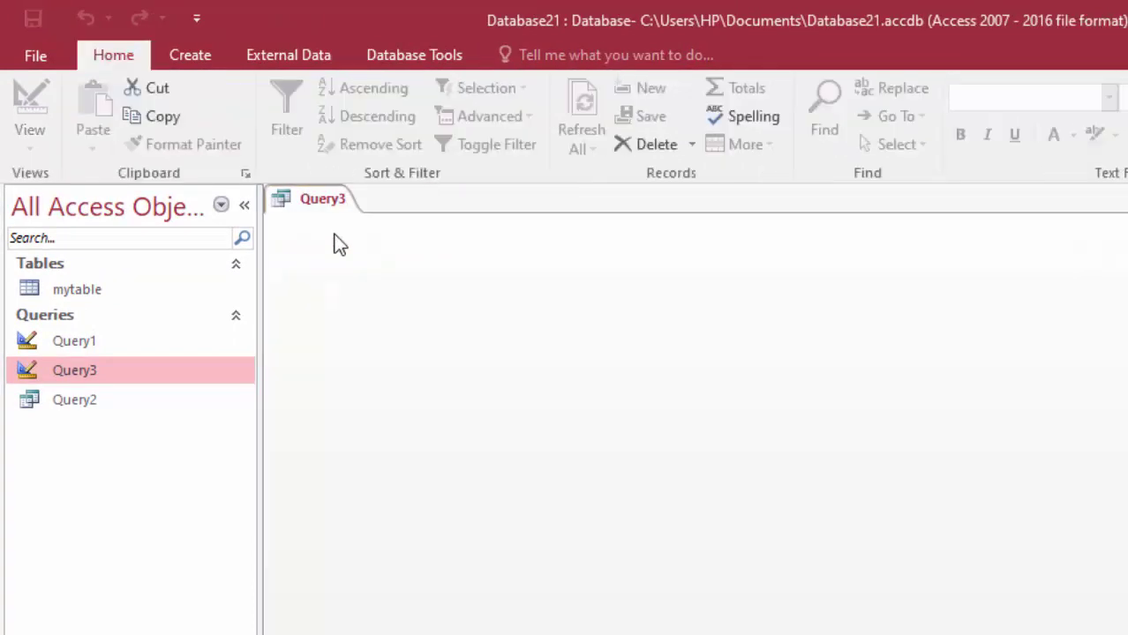
double_click(152, 369)
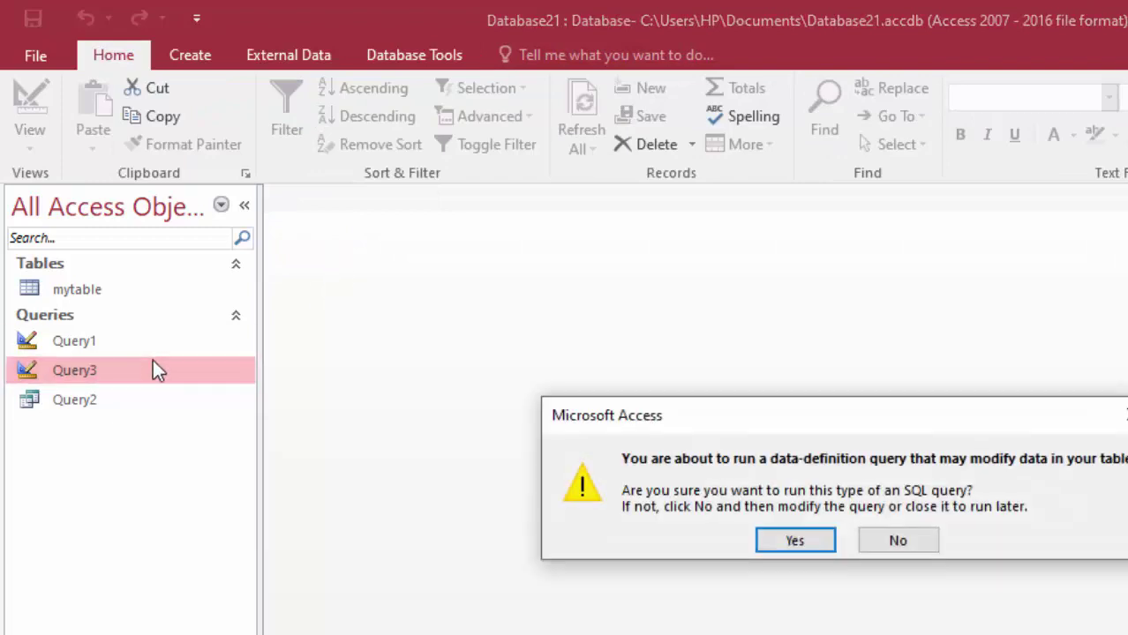
click(818, 540)
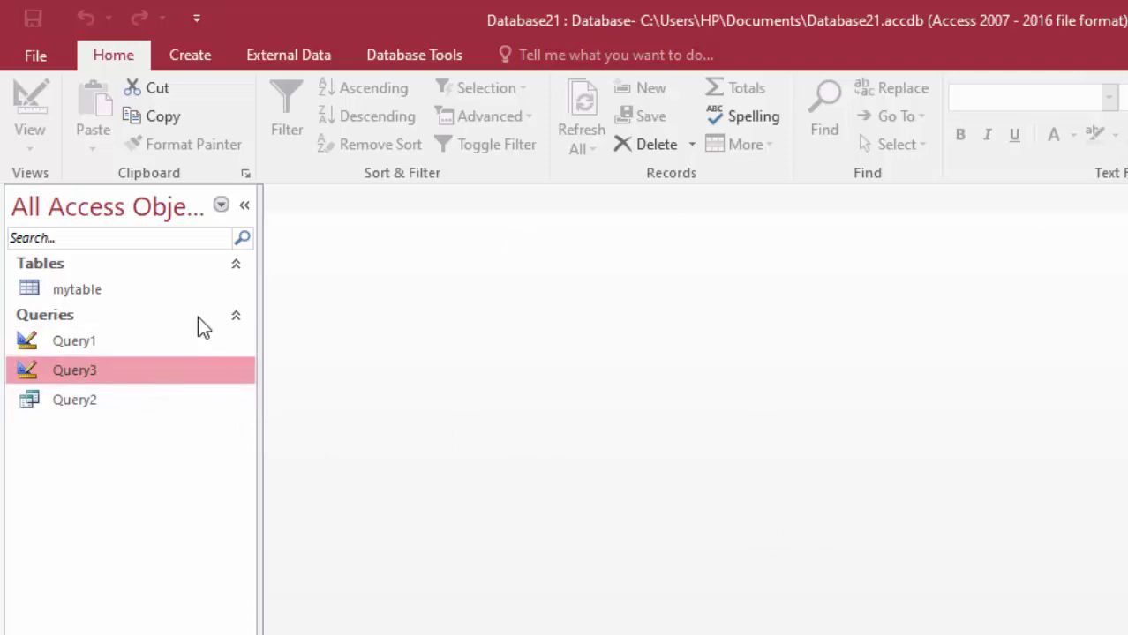
click(180, 291)
double_click(183, 297)
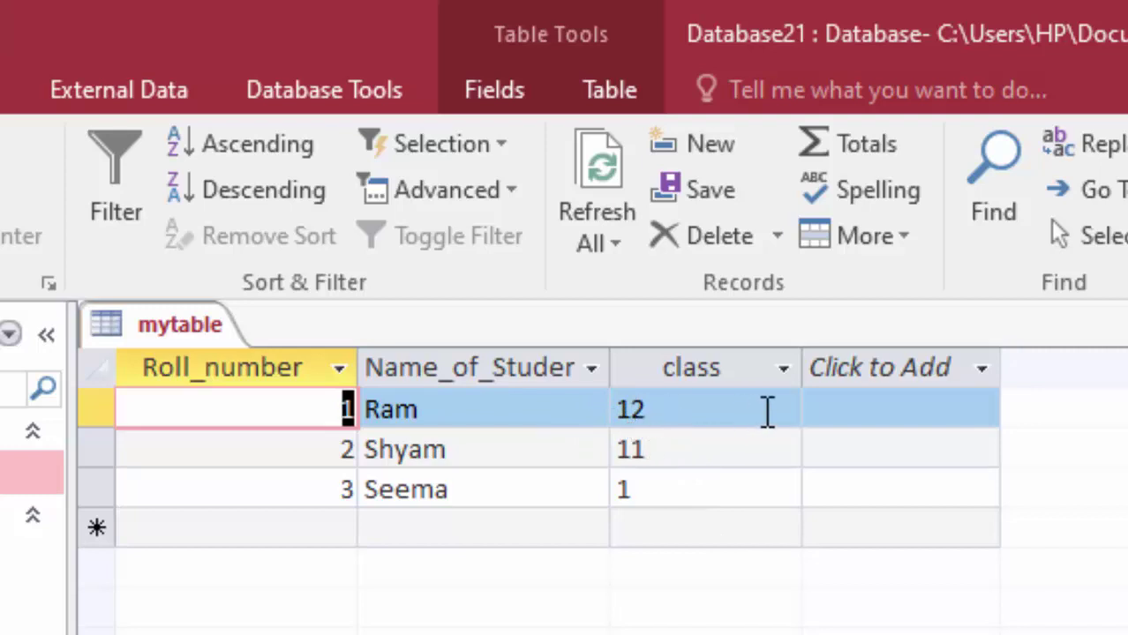
- Add a leading 0 to each of the three class cells so they read 012, 011 and 01
click(616, 408)
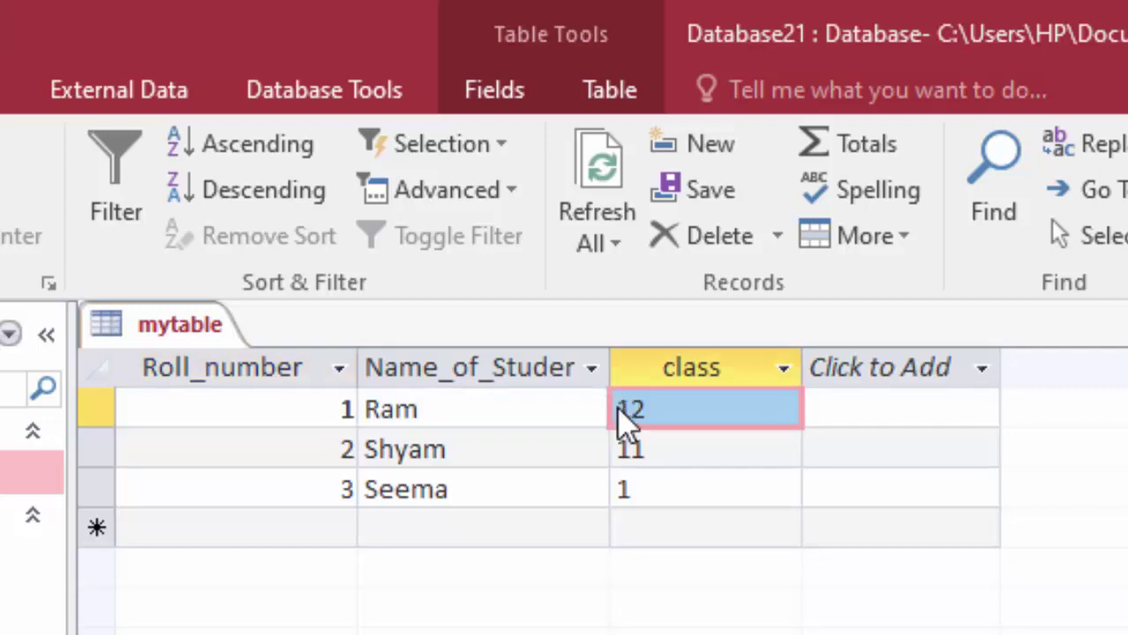
key(Tab)
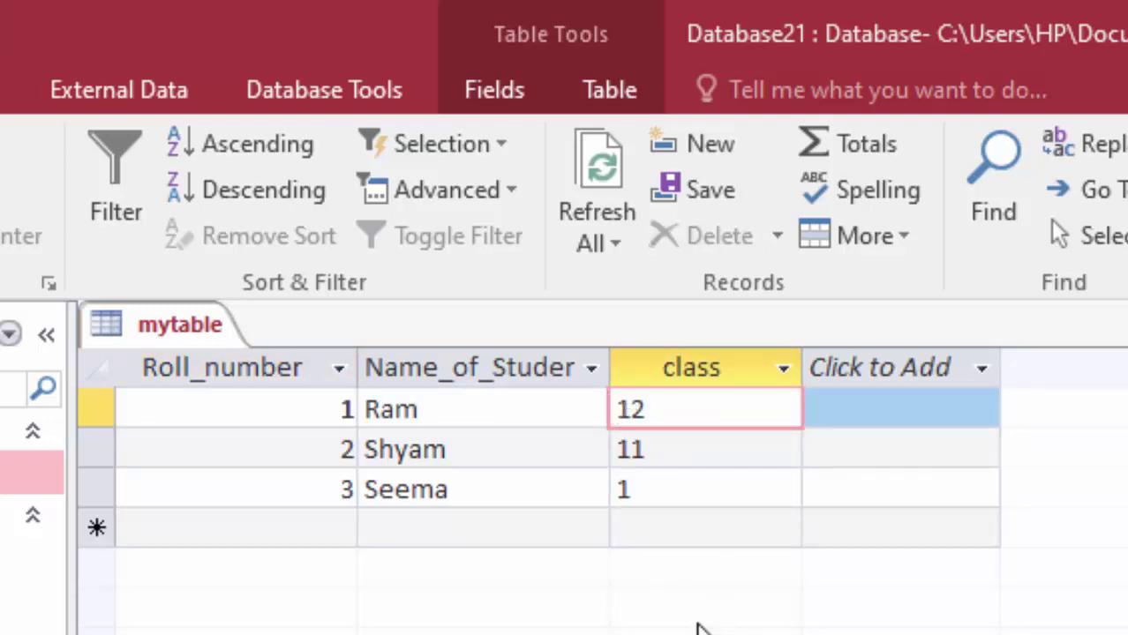
text(0)
click(725, 501)
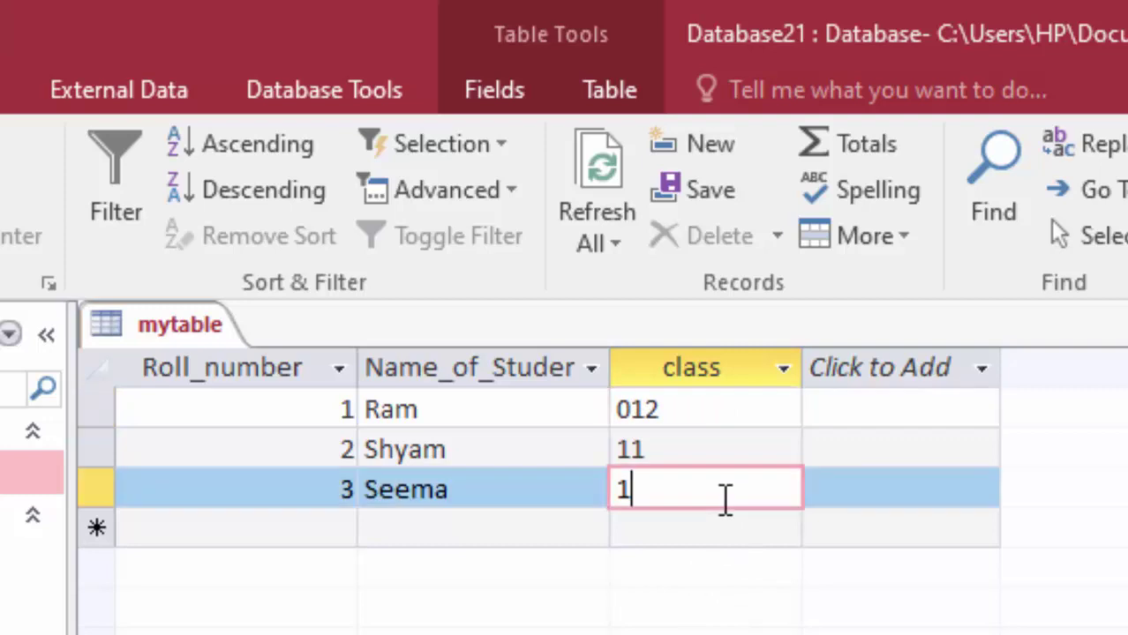
click(620, 448)
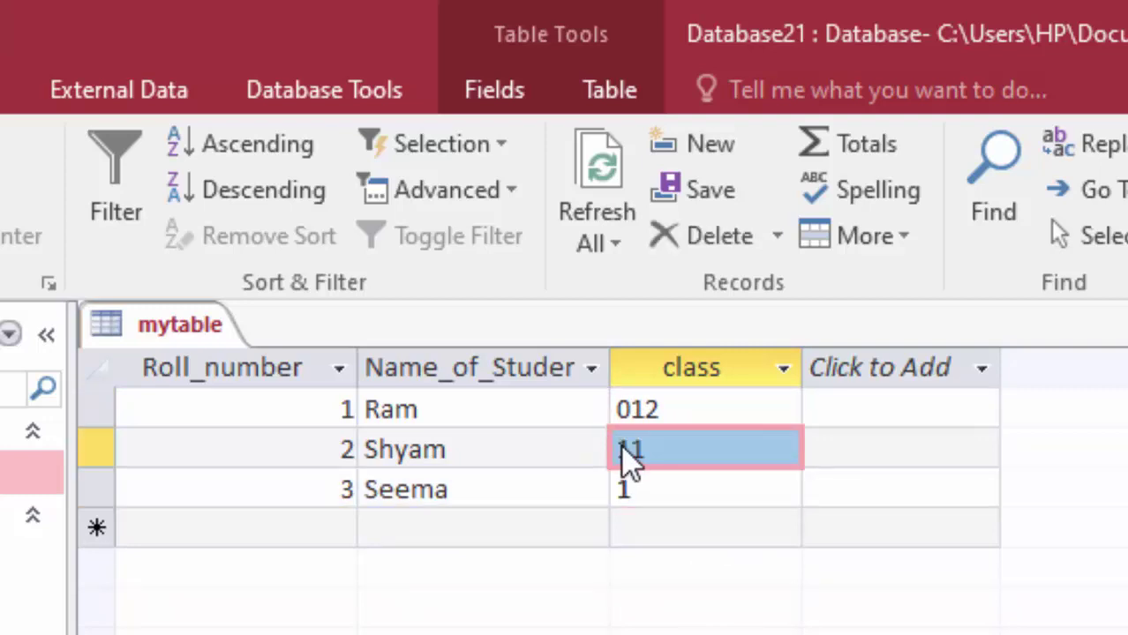
click(620, 450)
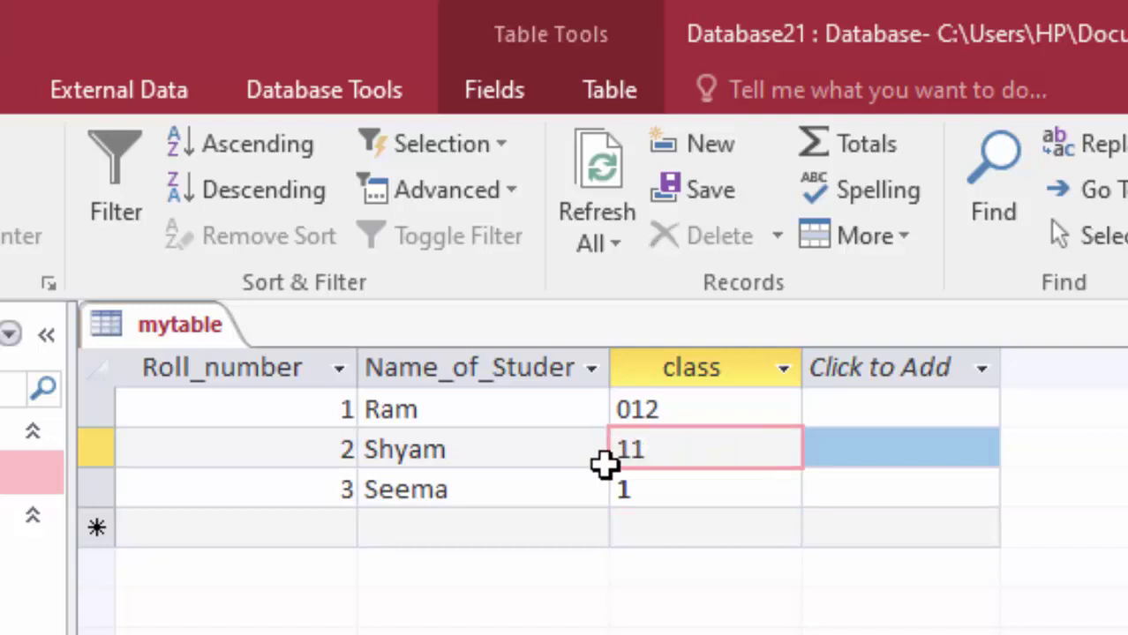
text(0)
click(655, 483)
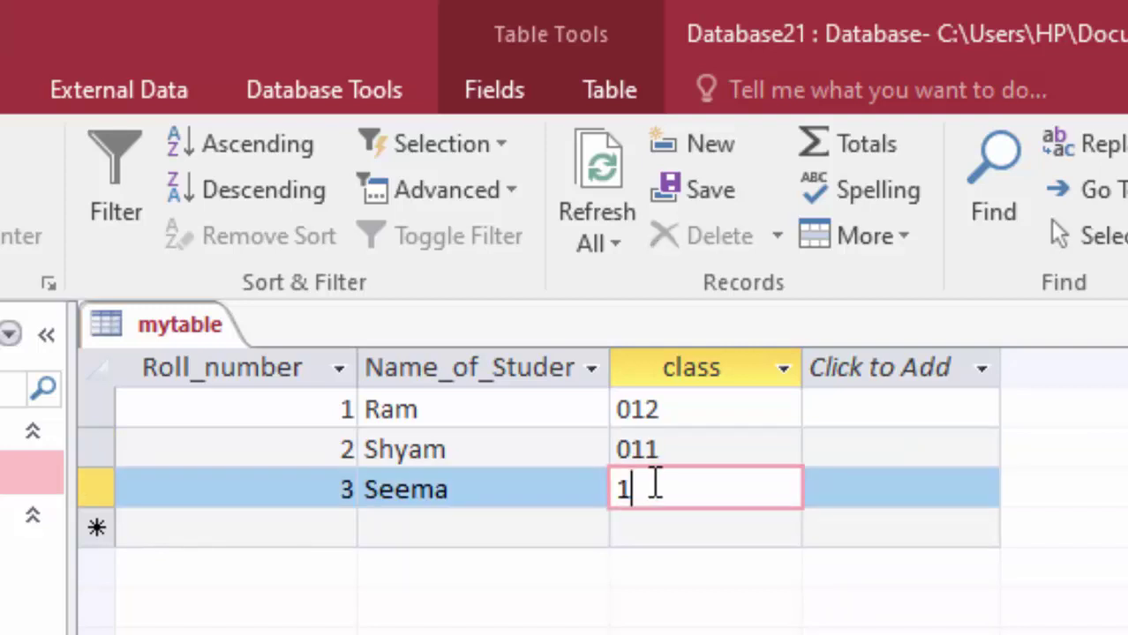
key(BackSpace)
click(622, 490)
text(0)
click(673, 519)
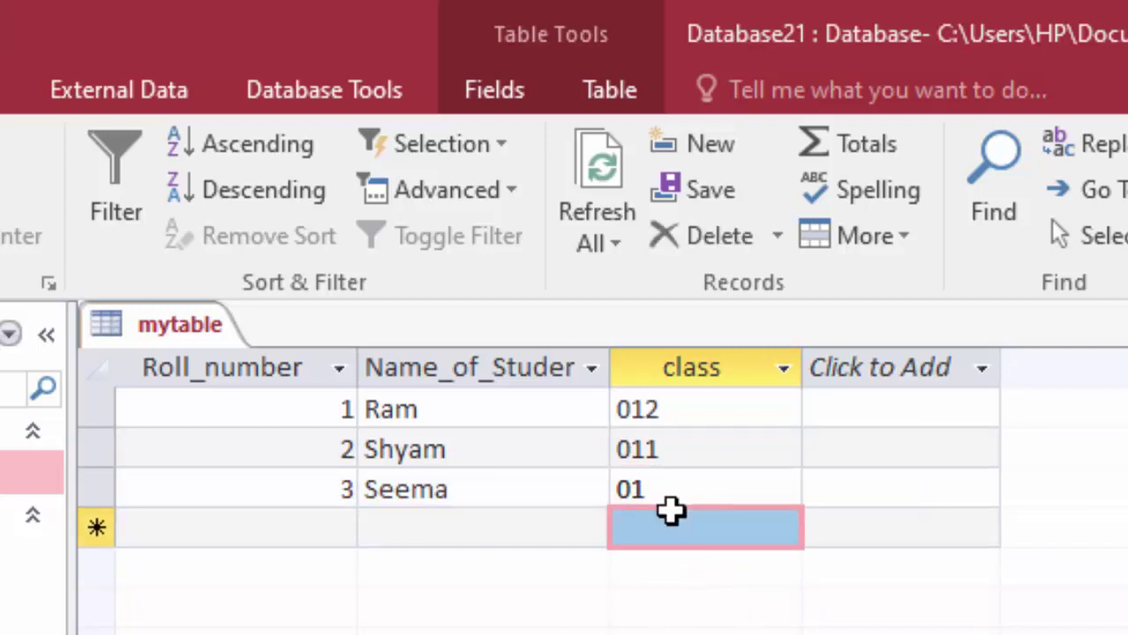